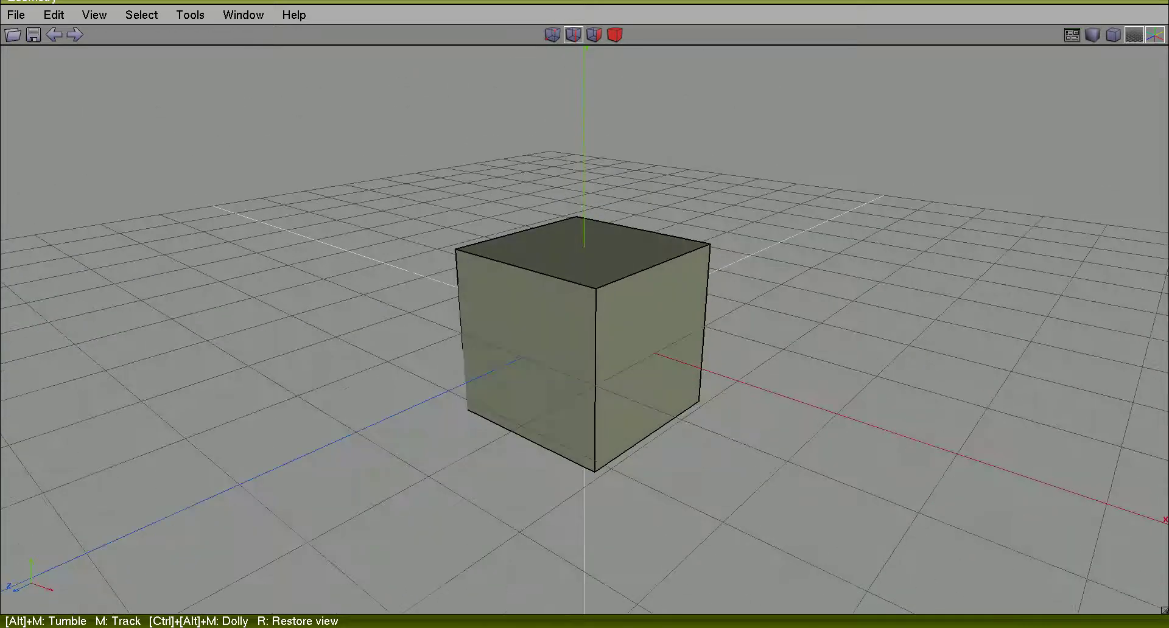
Step: Dissolve the four redundant vertices along the cube's vertical edge at the +X, −Z corner
right_click(901, 299)
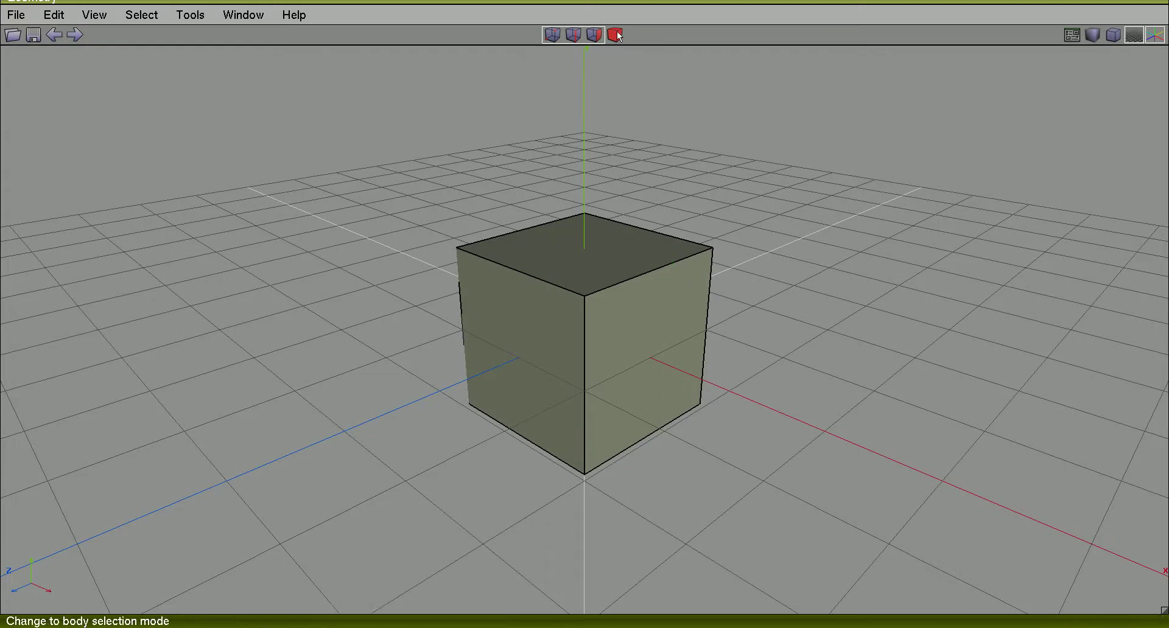
left_click(552, 34)
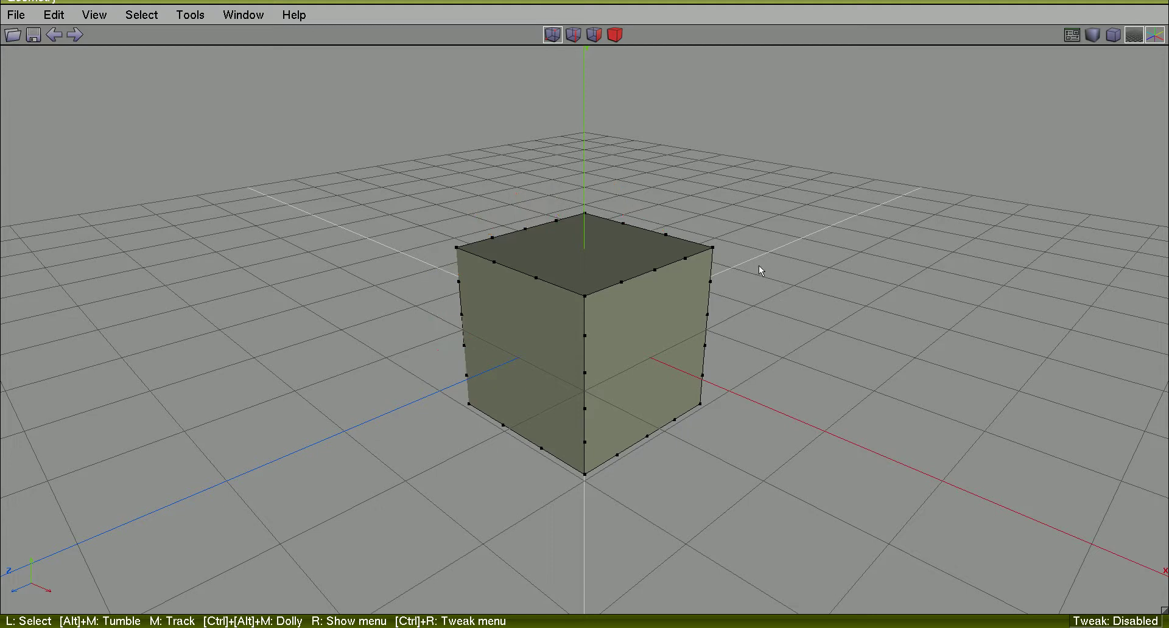
left_click_drag(759, 266, 694, 388)
right_click(827, 277)
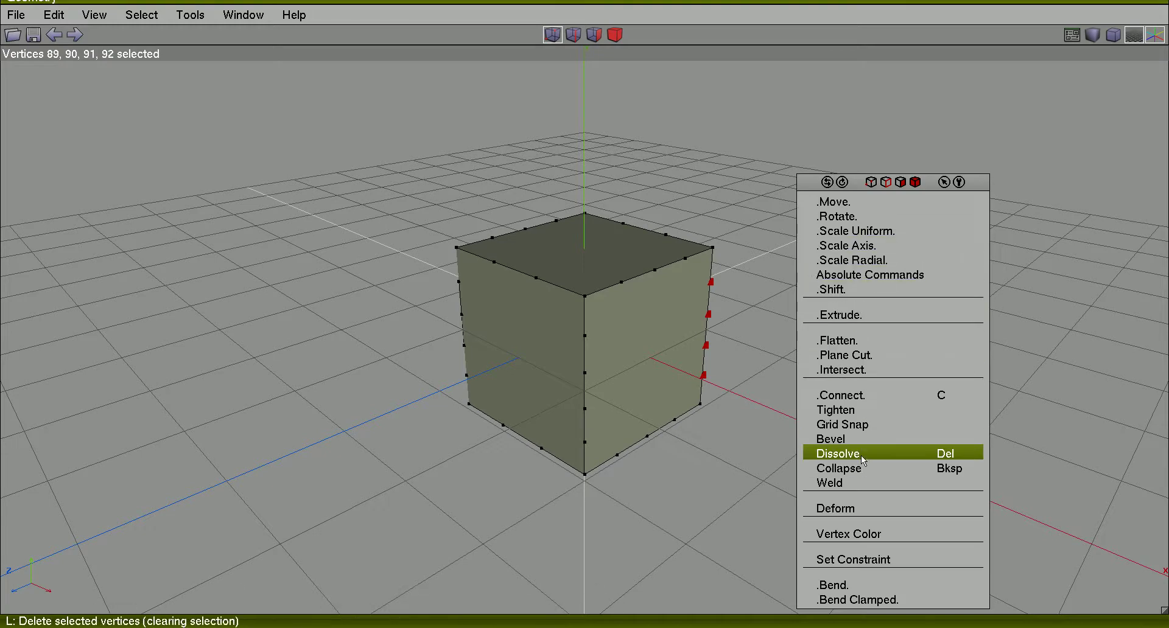
left_click(861, 456)
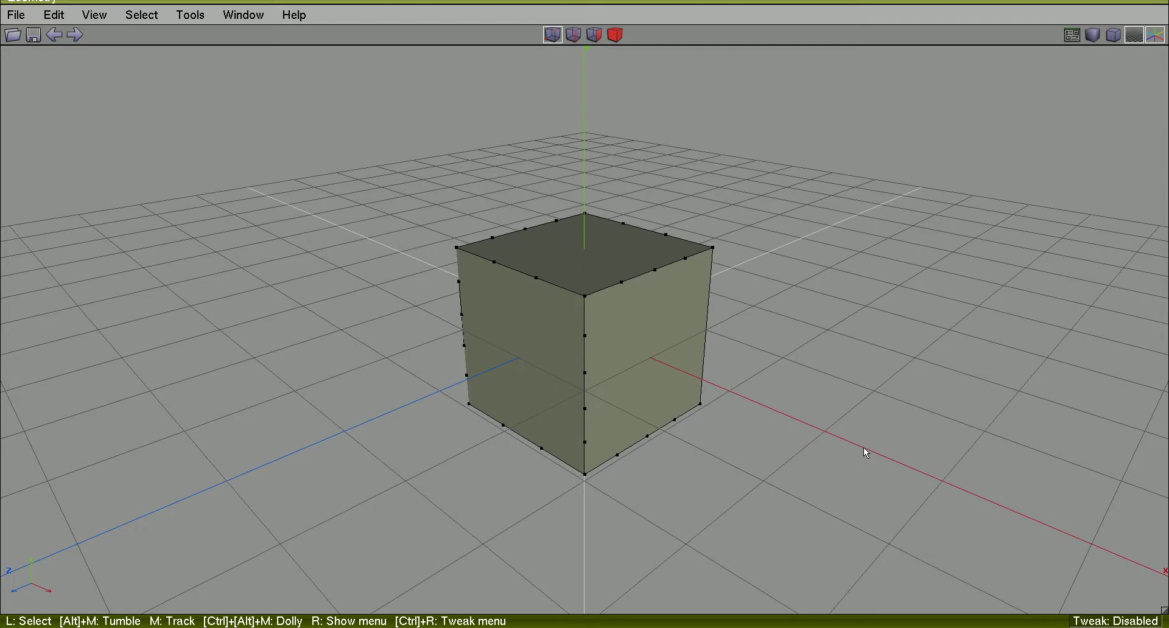
Step: Run Cleanup on the whole cube body to remove the remaining redundant vertices along its edges
left_click(616, 36)
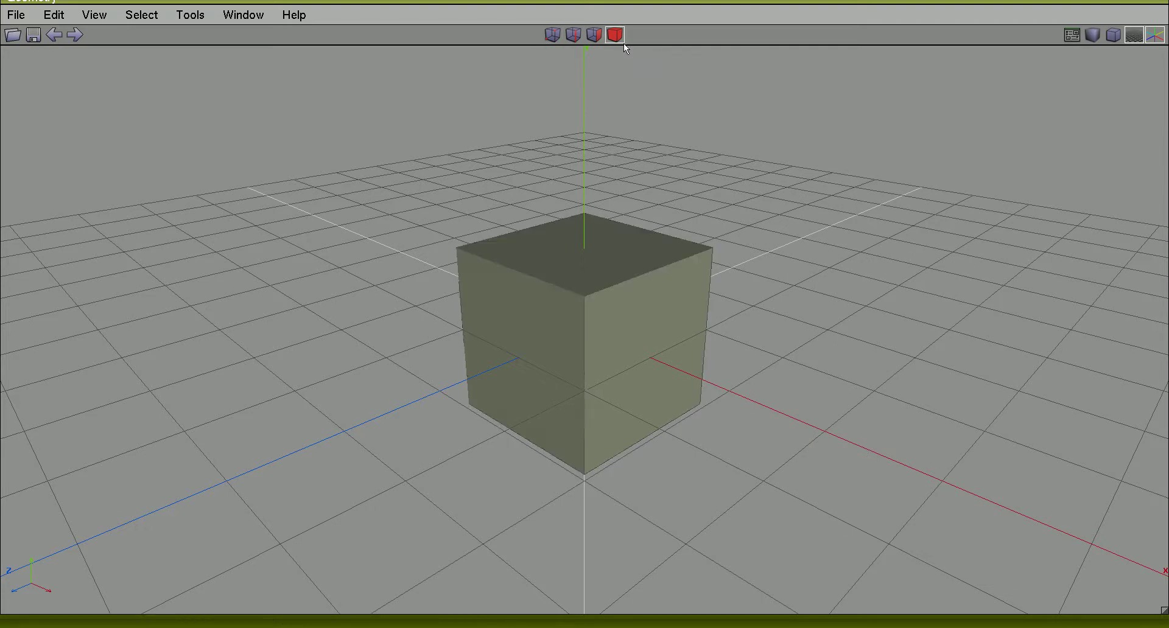
left_click(588, 297)
right_click(864, 206)
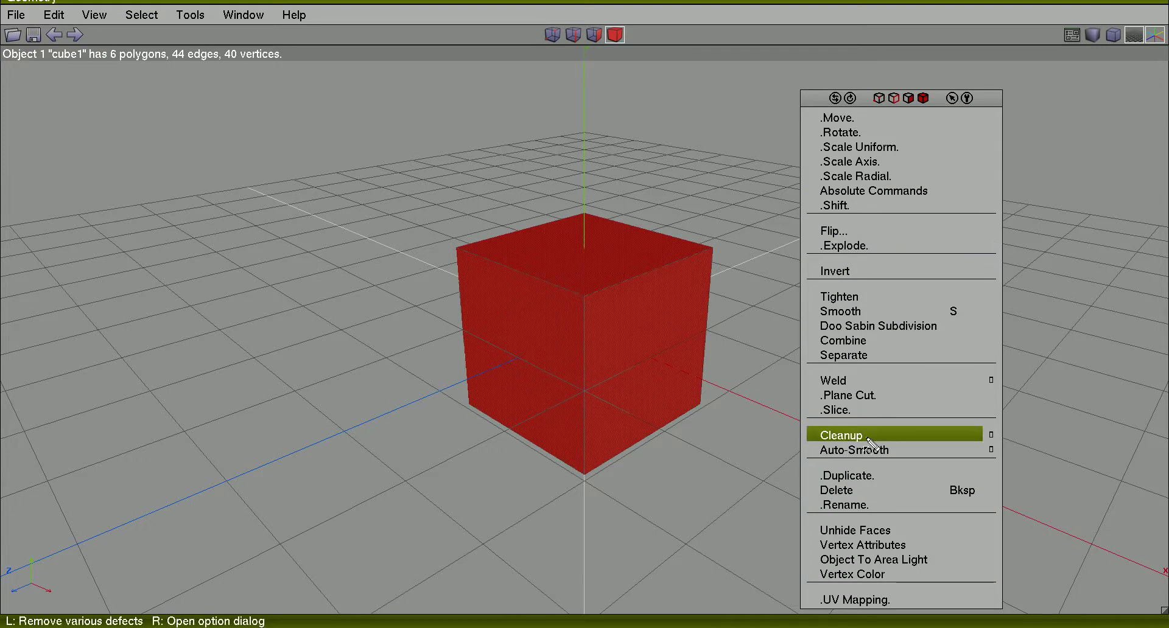
left_click_drag(715, 486, 805, 436)
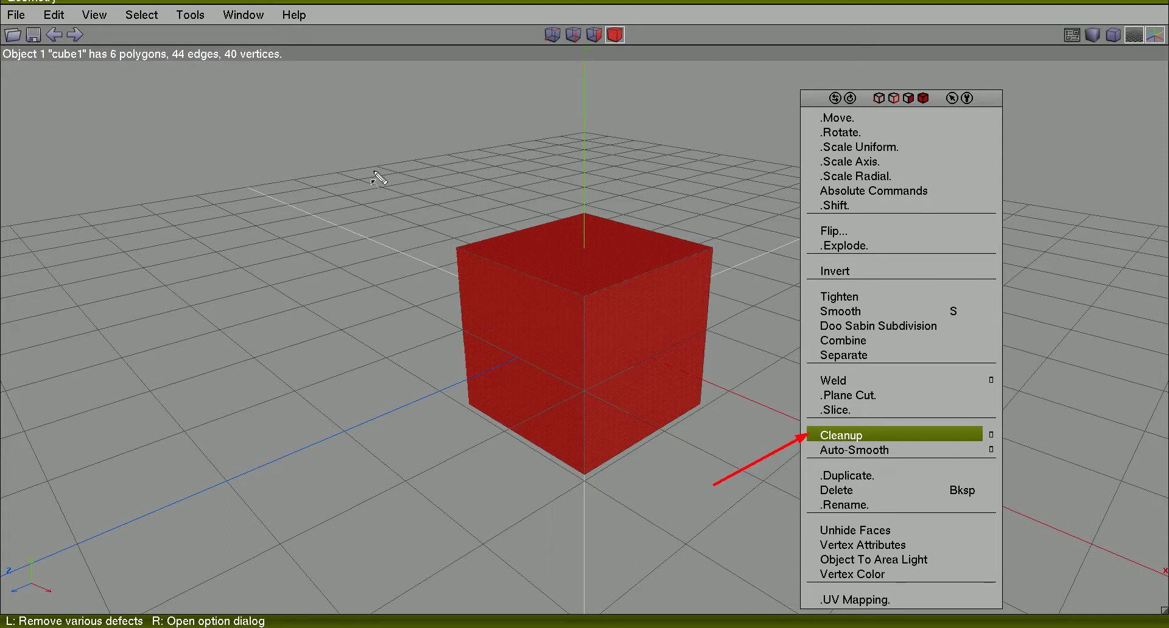
mouse_move(356, 164)
left_mouse_down()
mouse_move(393, 203)
mouse_move(379, 218)
mouse_move(428, 246)
left_mouse_up()
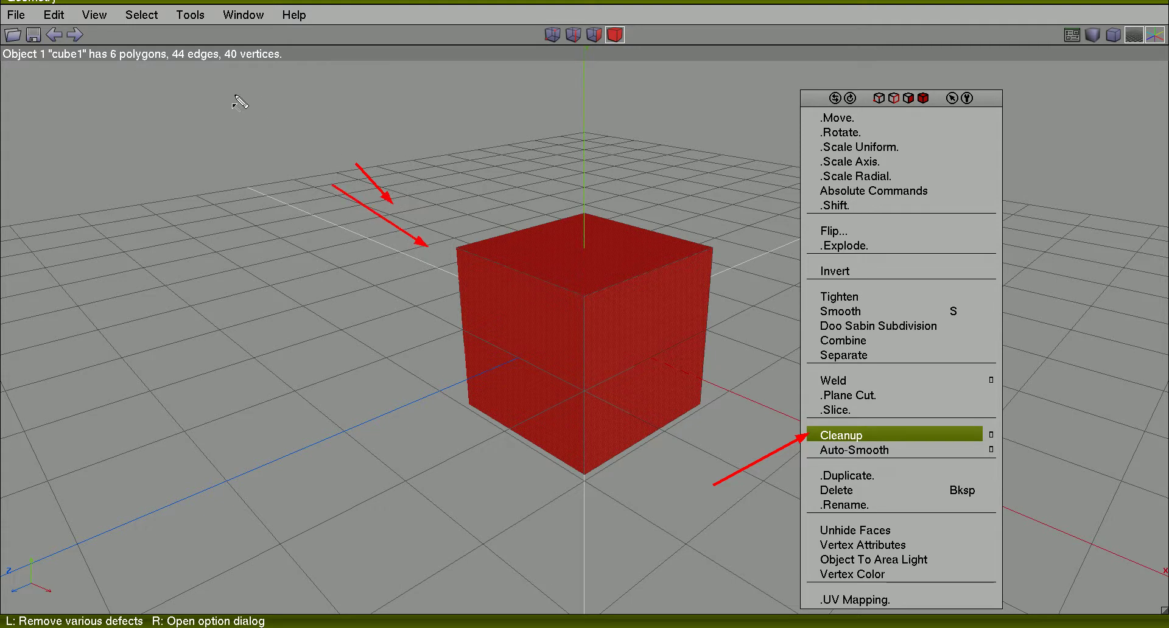
left_click_drag(234, 101, 231, 56)
left_click_drag(187, 95, 186, 64)
left_click_drag(123, 87, 114, 56)
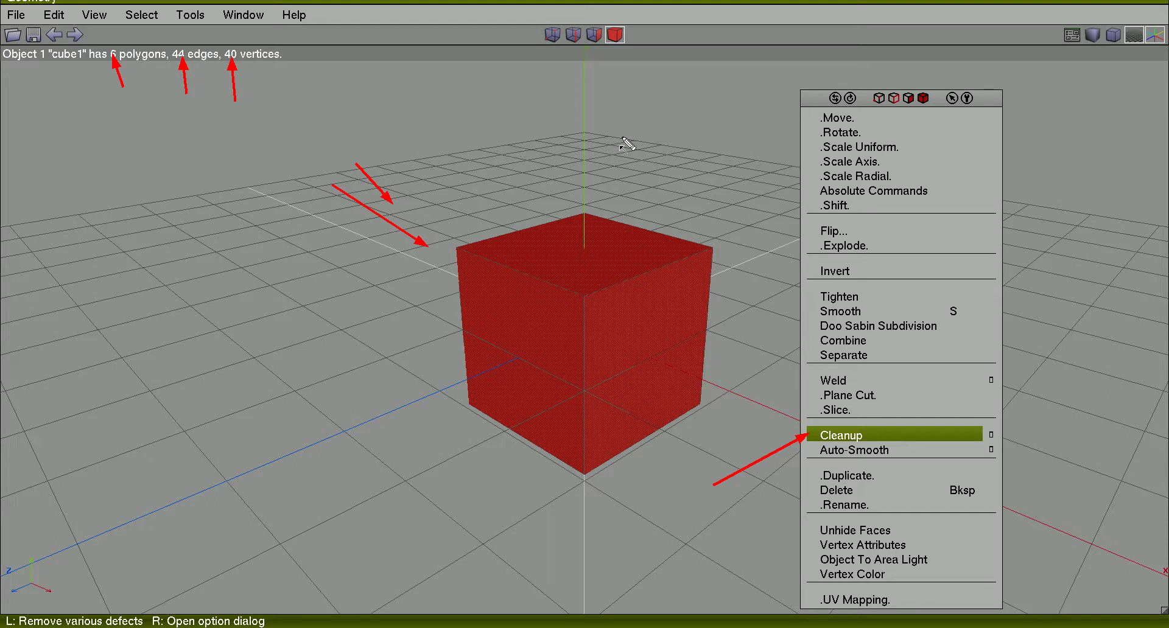
left_click(834, 435)
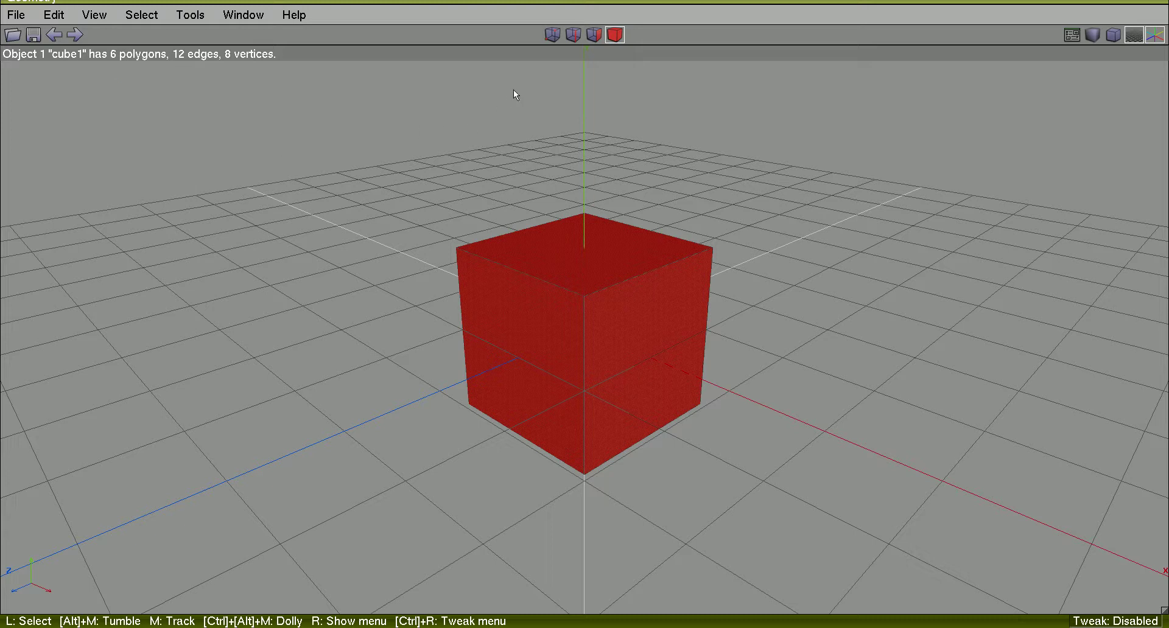
Step: Cut the ring of cube edges running along X into four equal segments and connect the new vertices
left_click(553, 35)
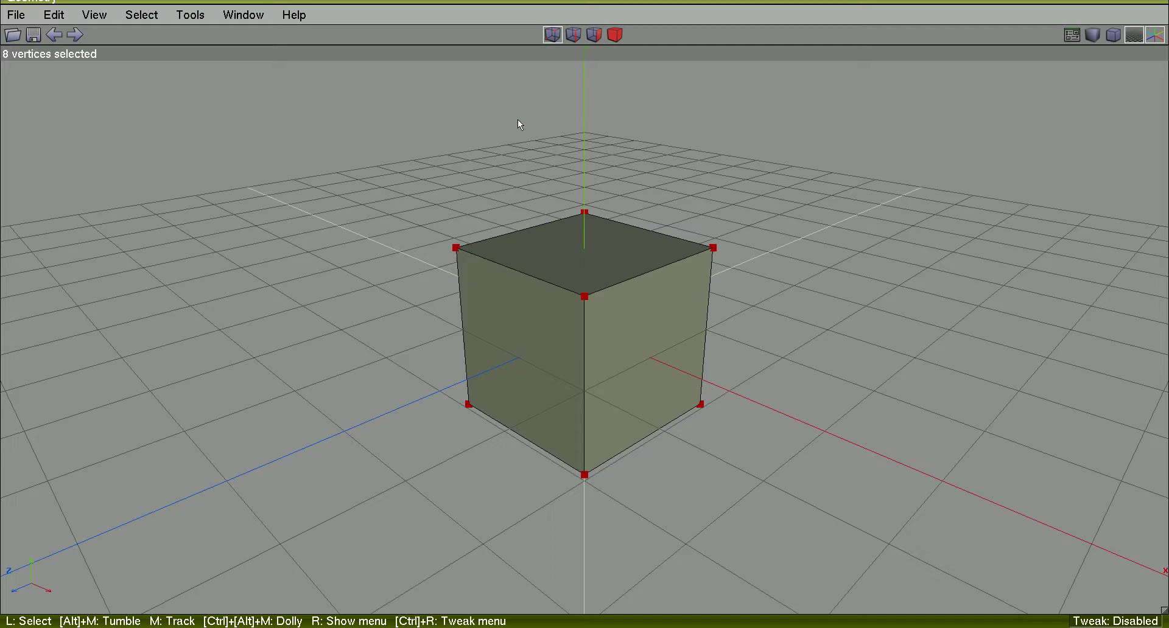
left_click(590, 110)
left_click(575, 36)
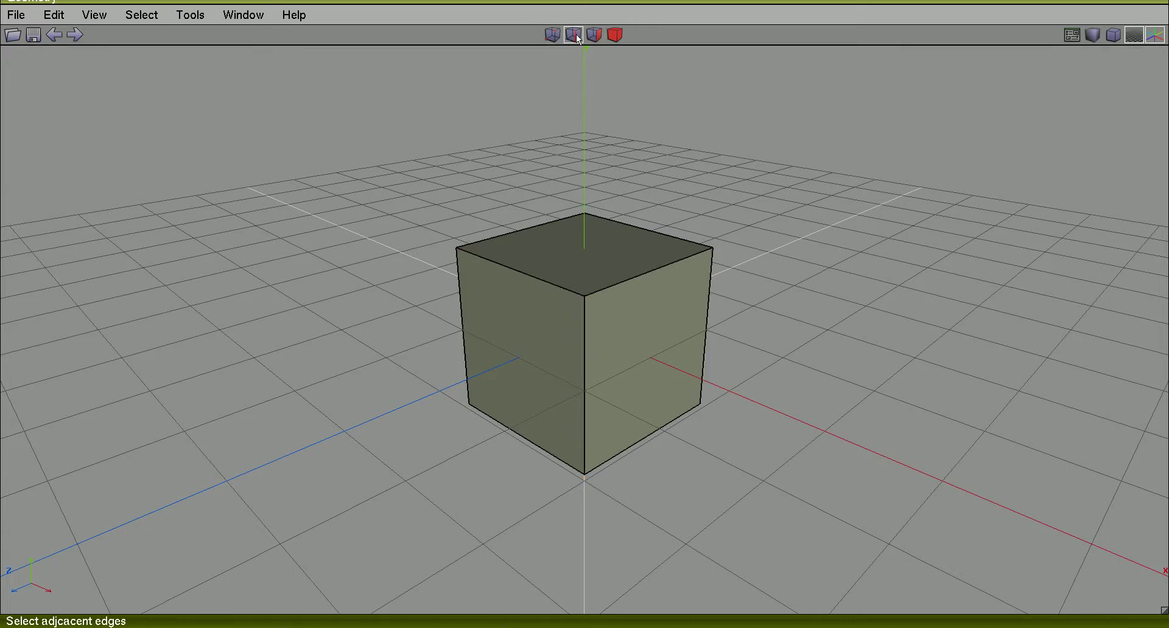
left_click(658, 239)
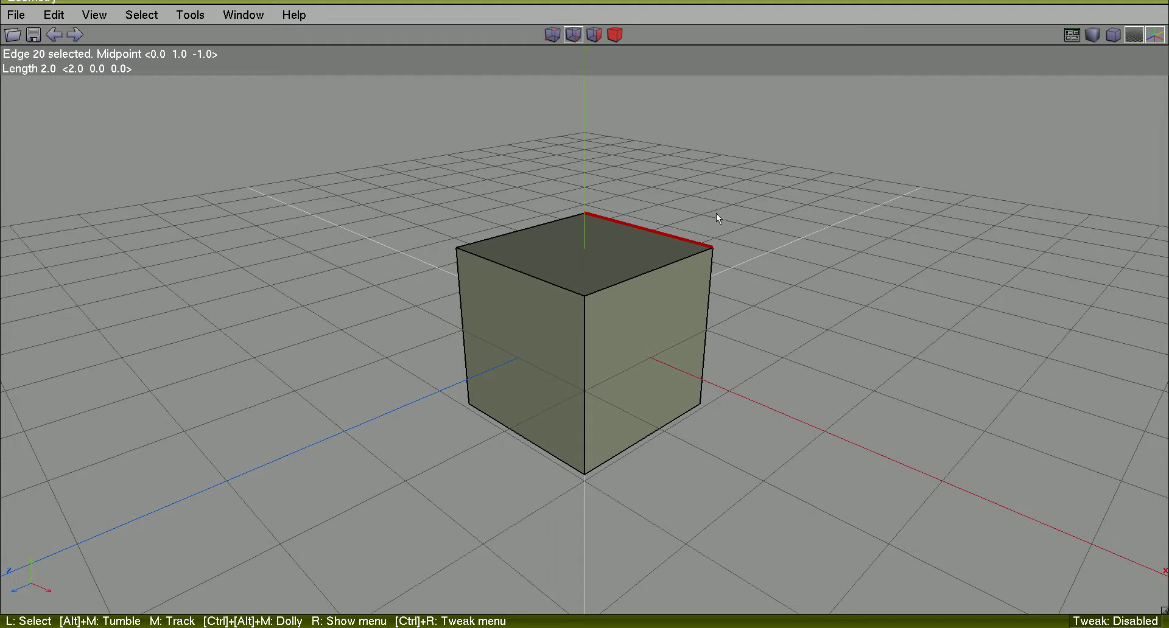
key("g")
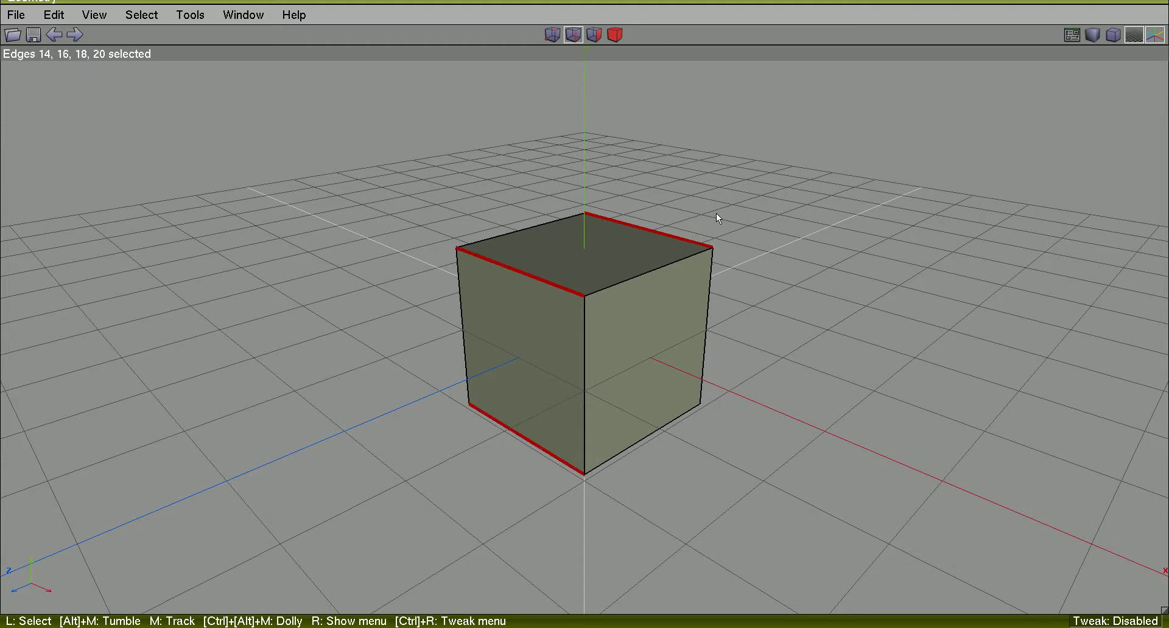
key("4")
key("c")
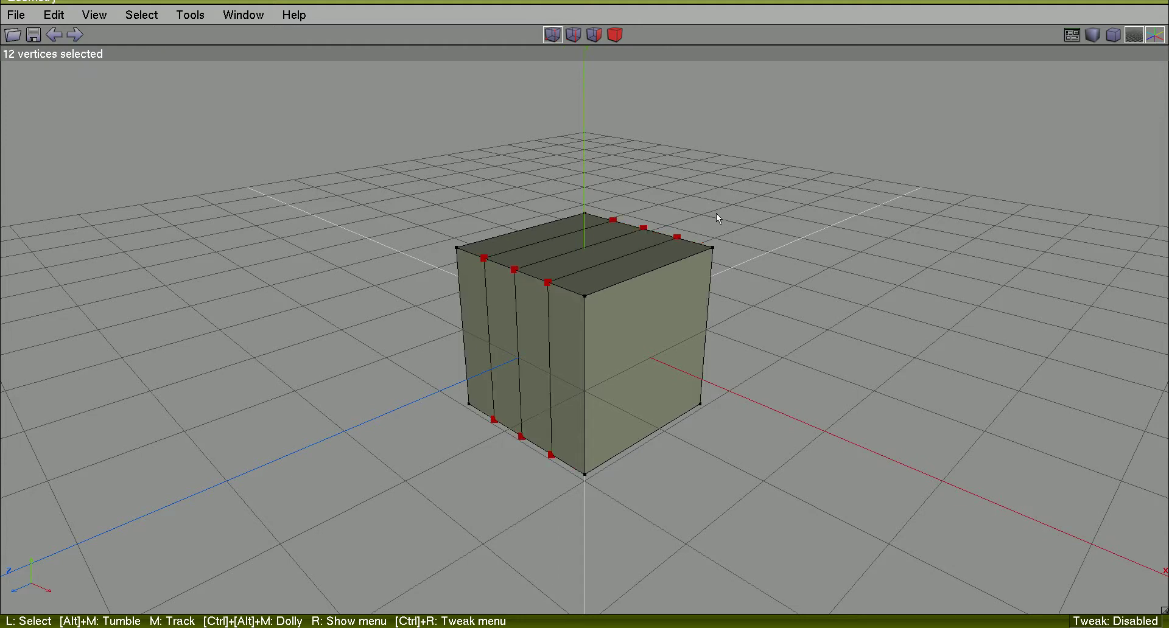
key("space")
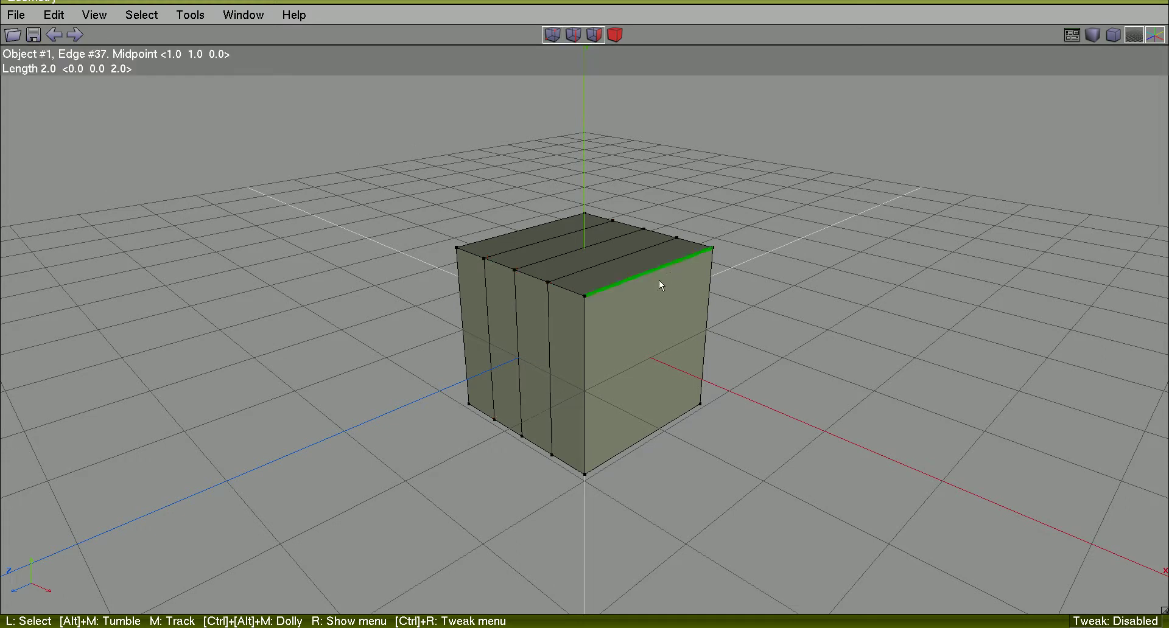
Step: Cut the ring of edges running along Z into four equal segments and connect the new vertices
left_click(660, 279)
key("g")
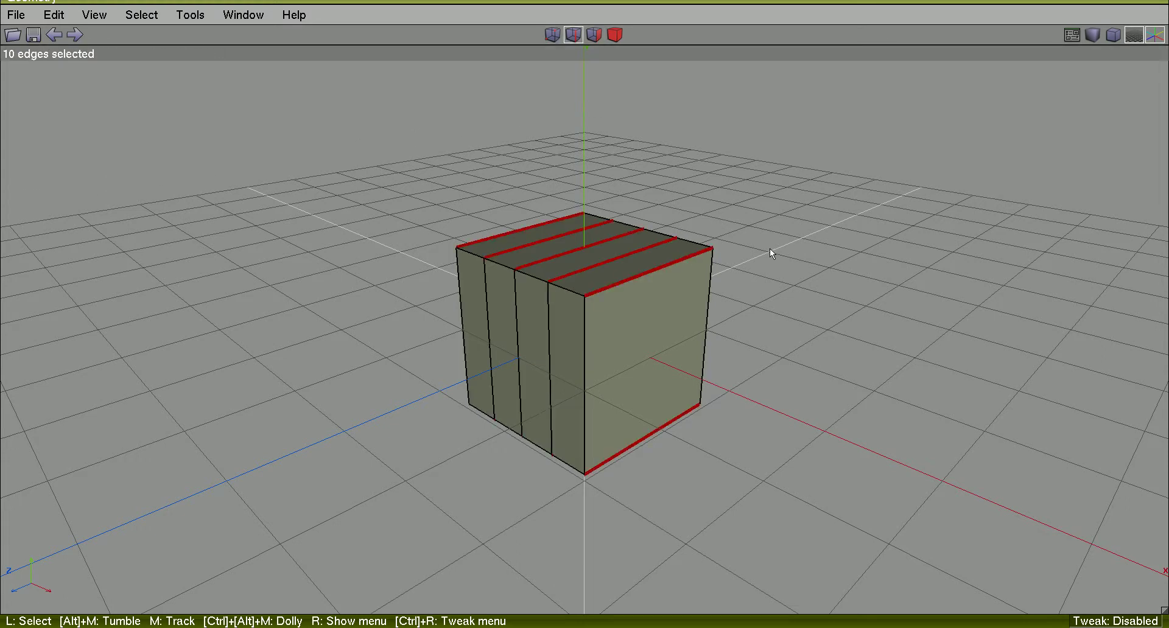
key("4")
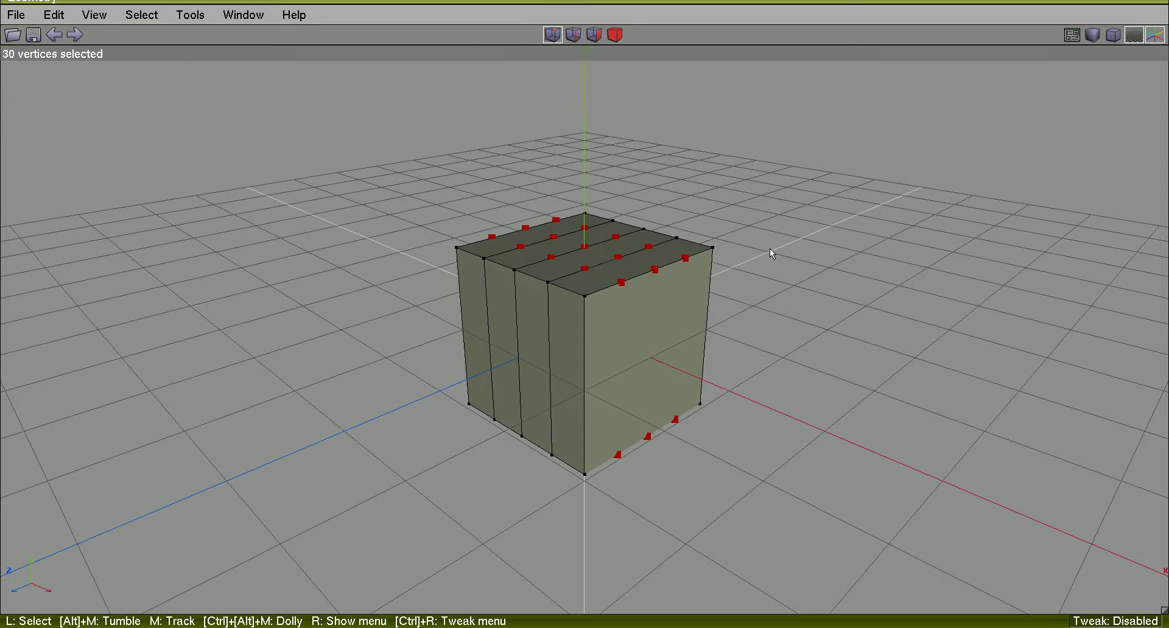
key("c")
key("space")
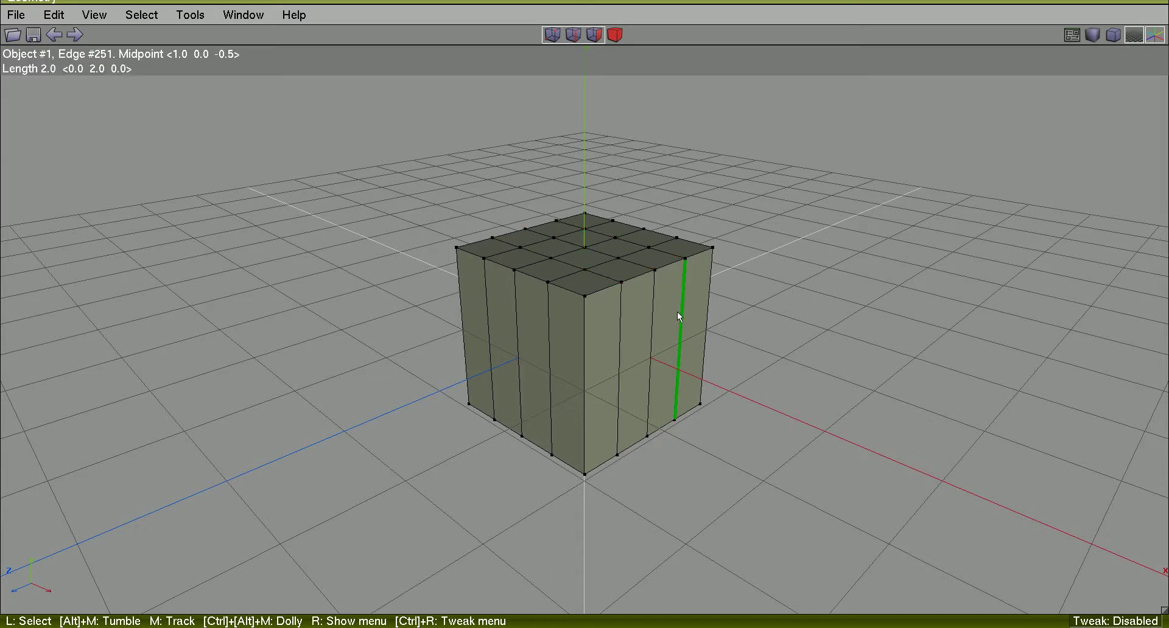
Step: Cut the ring of vertical edges into four equal segments and connect the new vertices around the cube
left_click(678, 313)
key("g")
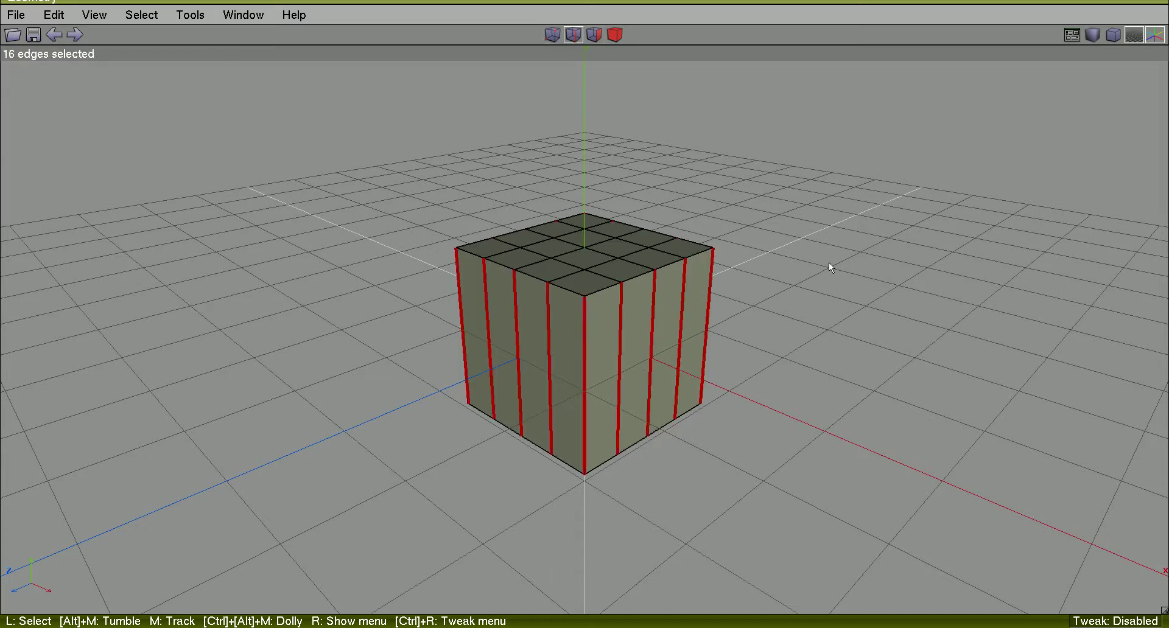
key("4")
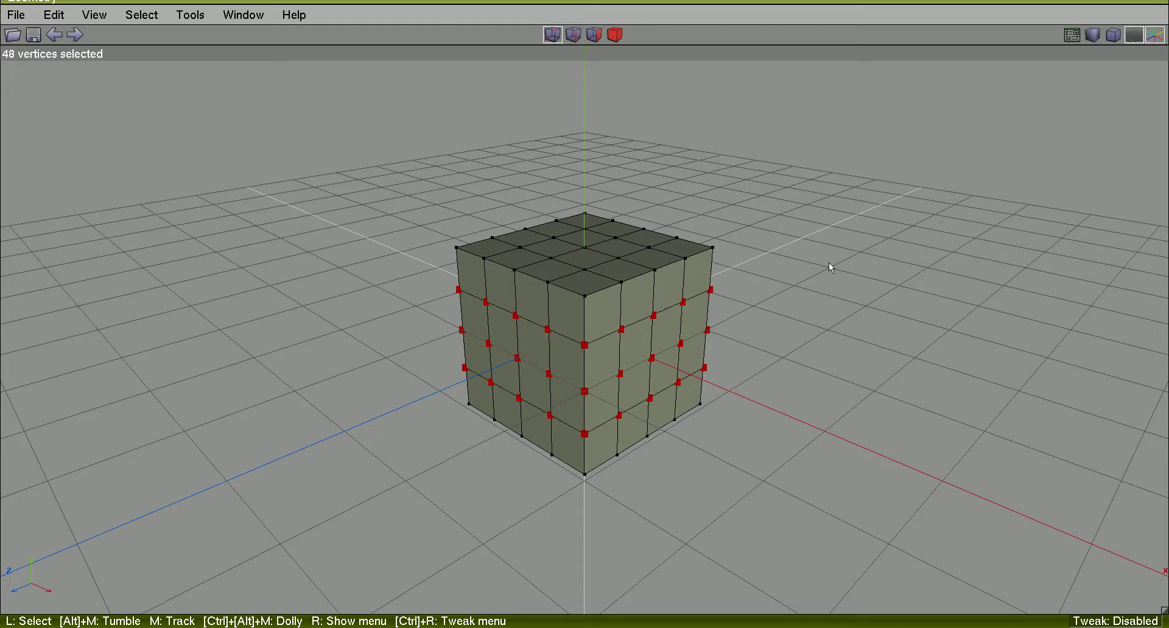
key("space")
Step: Dissolve the outer row of faces along the cube's upper +X edge, including the corner squares at both ends
middle_click_drag(805, 276, 844, 280, "alt")
right_click(805, 277)
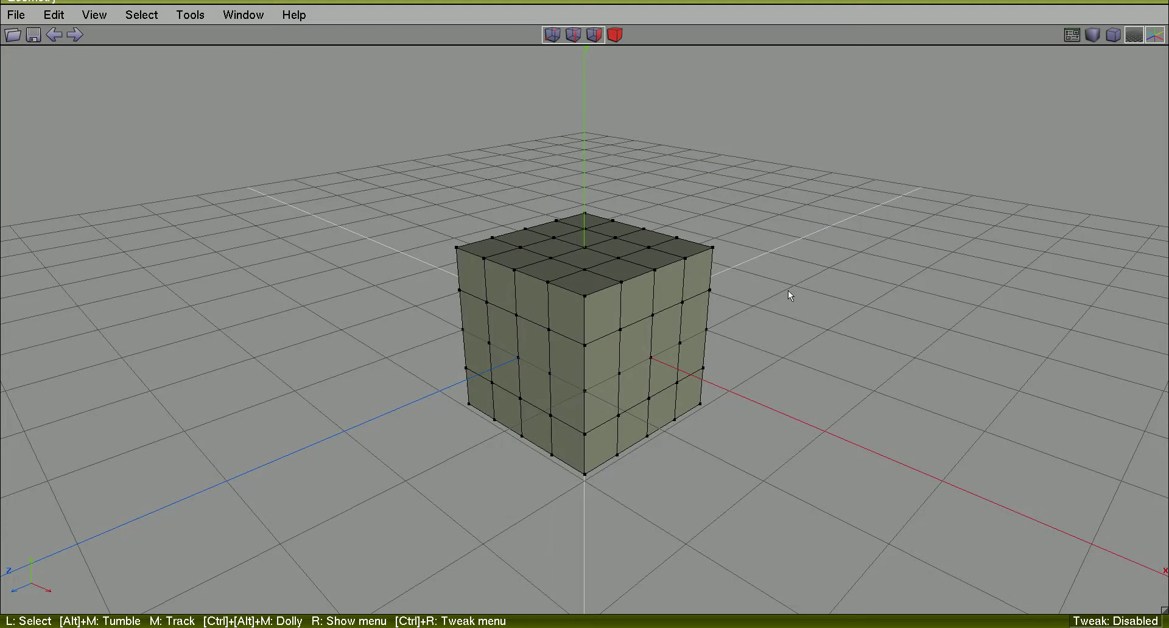
middle_click_drag(788, 290, 788, 237, "alt")
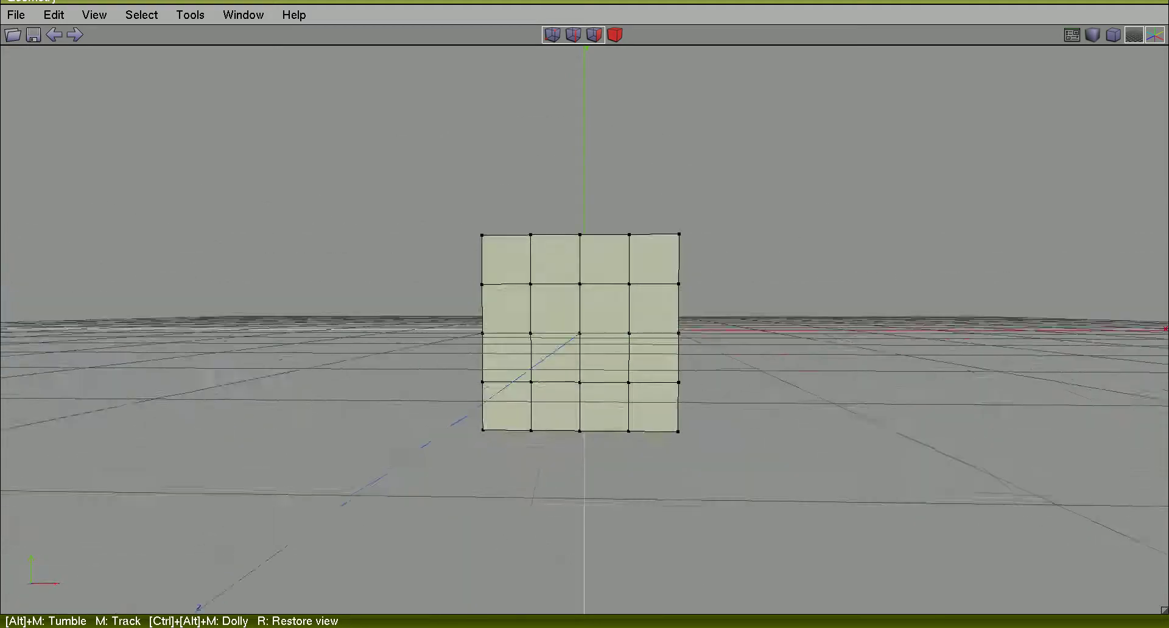
left_click(788, 291)
left_click(594, 35)
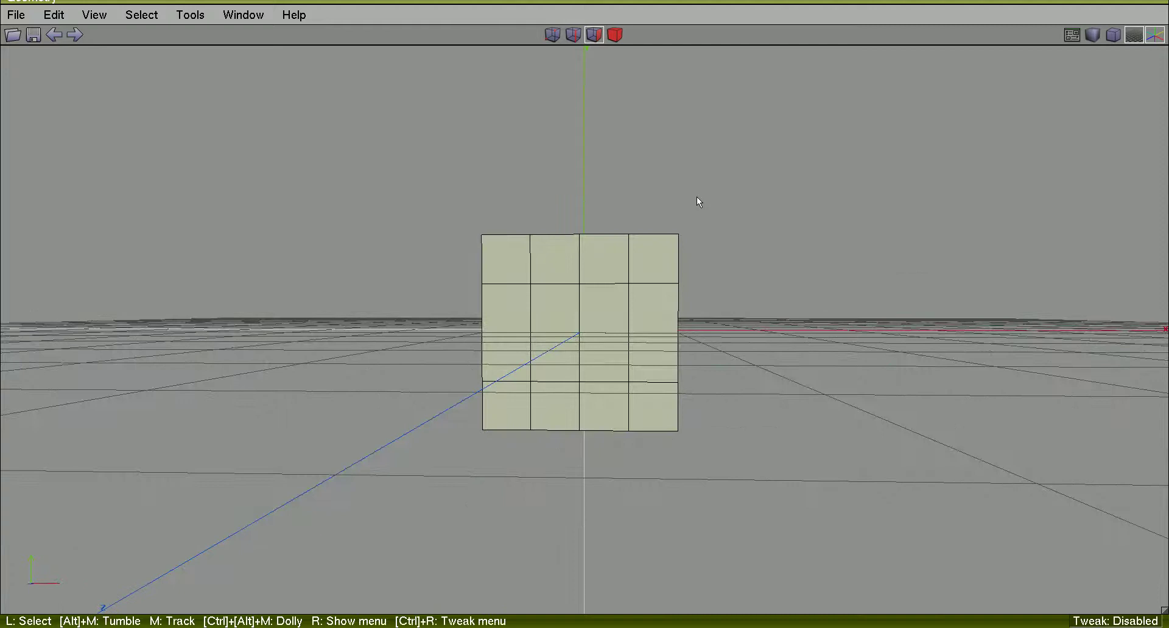
left_click_drag(700, 182, 655, 272)
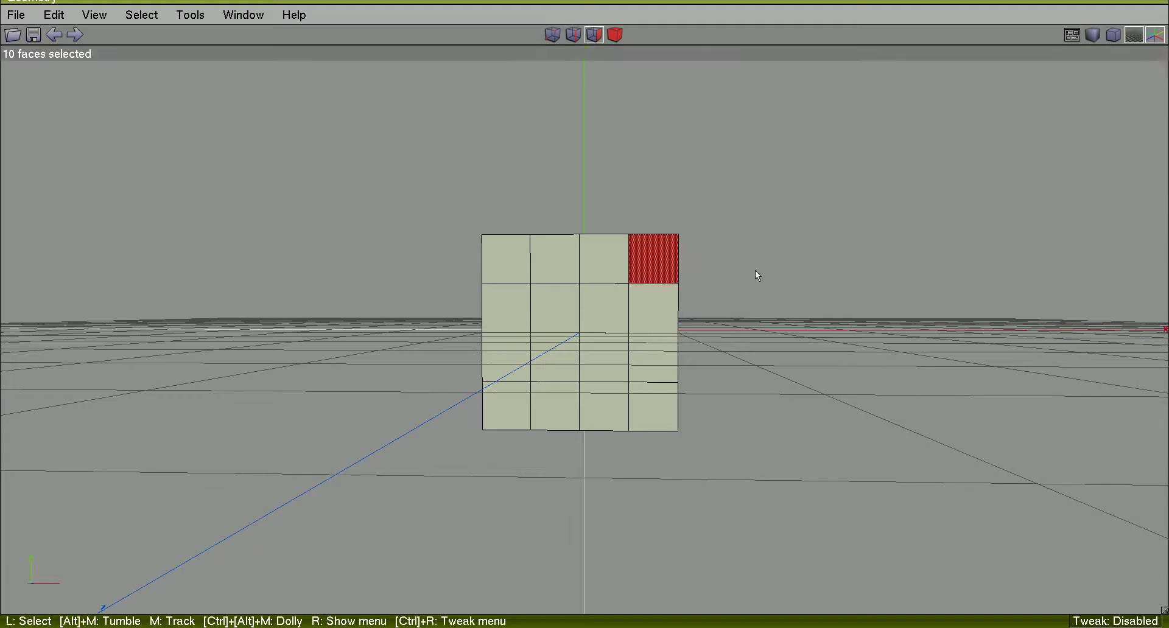
middle_click_drag(755, 270, 645, 305, "alt")
middle_click_drag(883, 263, 891, 261, "alt")
right_click(923, 222)
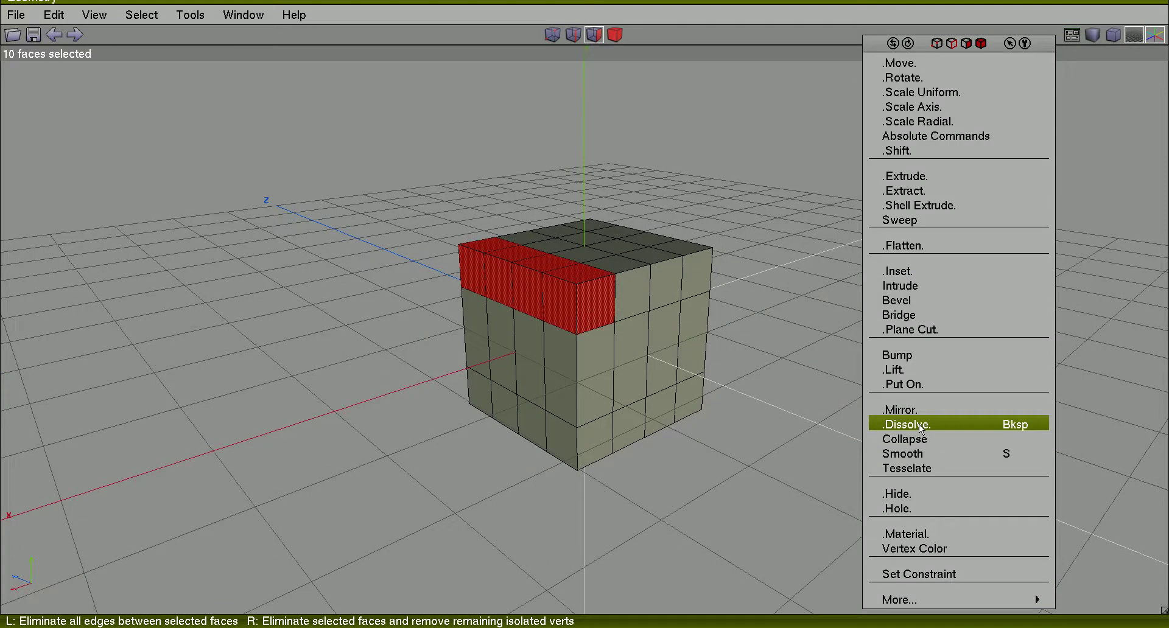
left_click(920, 425)
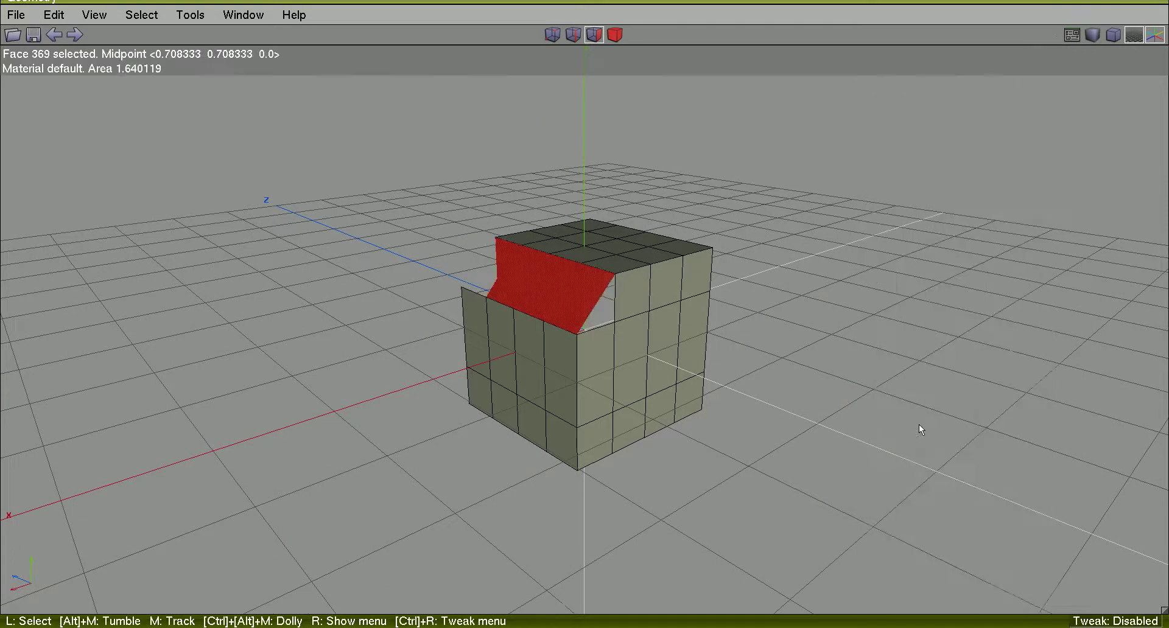
key("space")
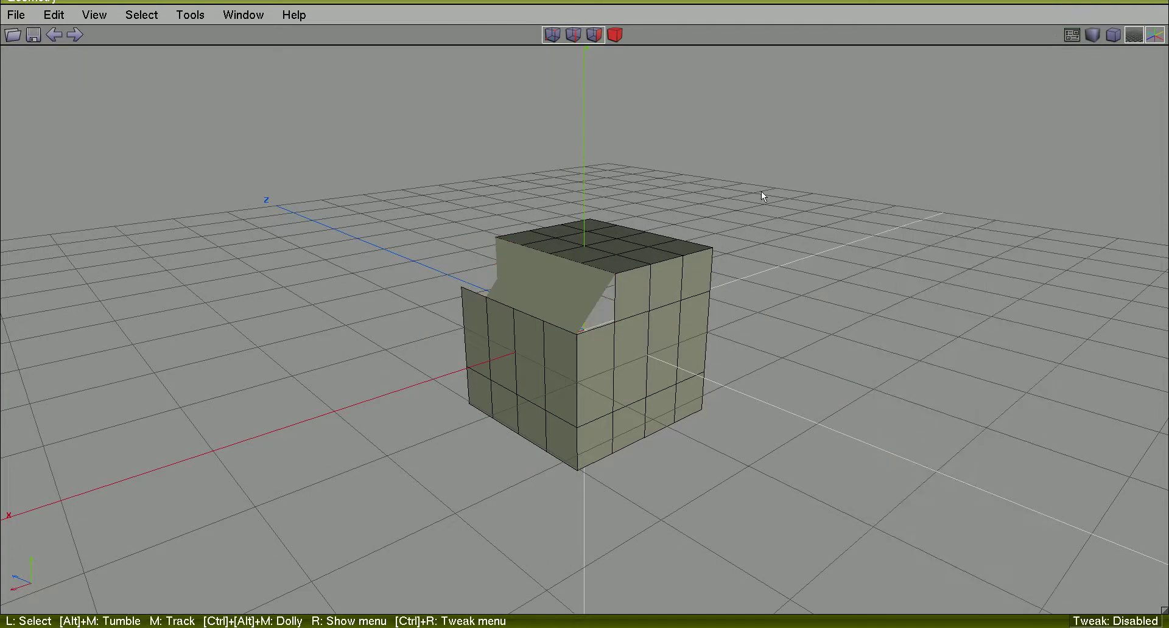
Step: Connect the two inner corner vertices at opposite ends of the slanted face to form a right-angled step
left_click(552, 35)
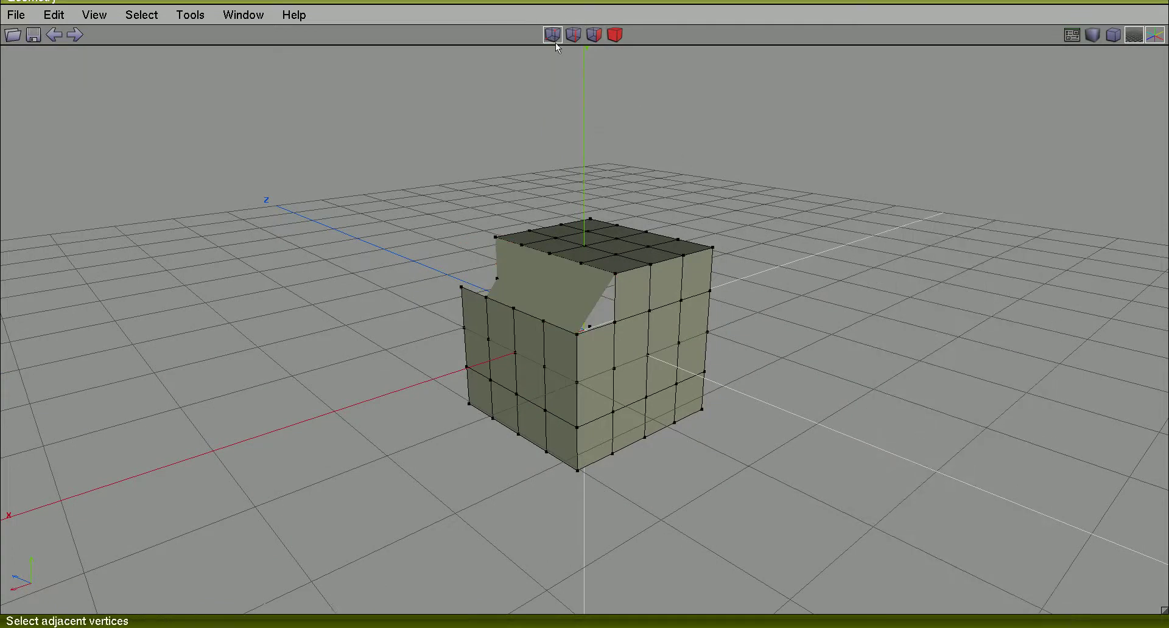
left_click(617, 326)
middle_click_drag(783, 330, 852, 329, "alt")
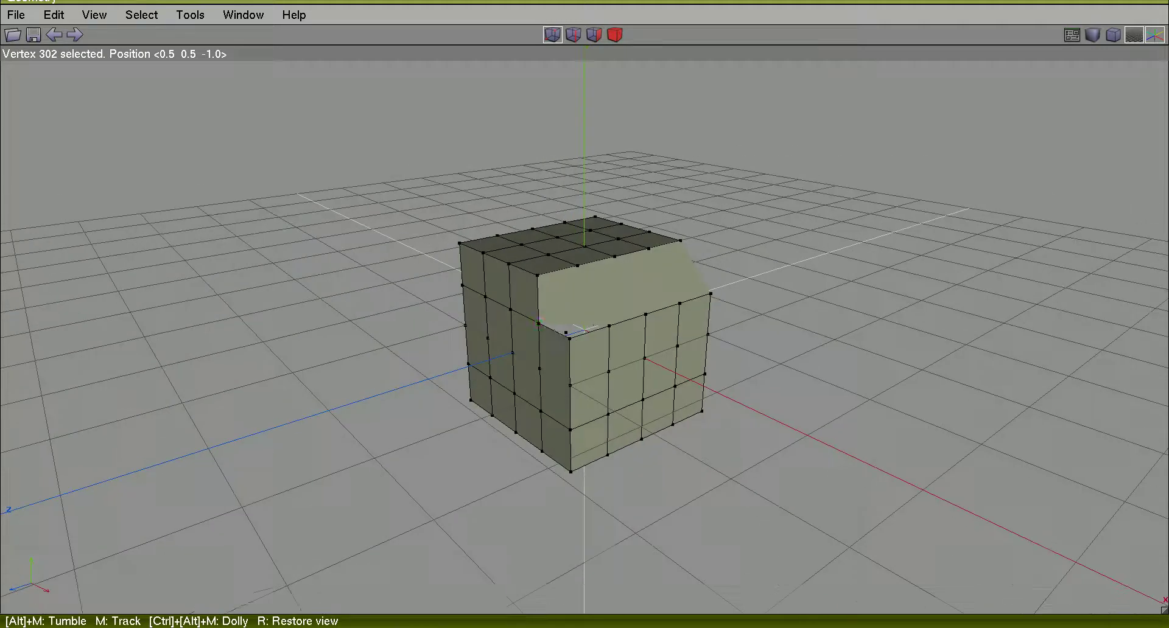
left_click(552, 329)
right_click(896, 179)
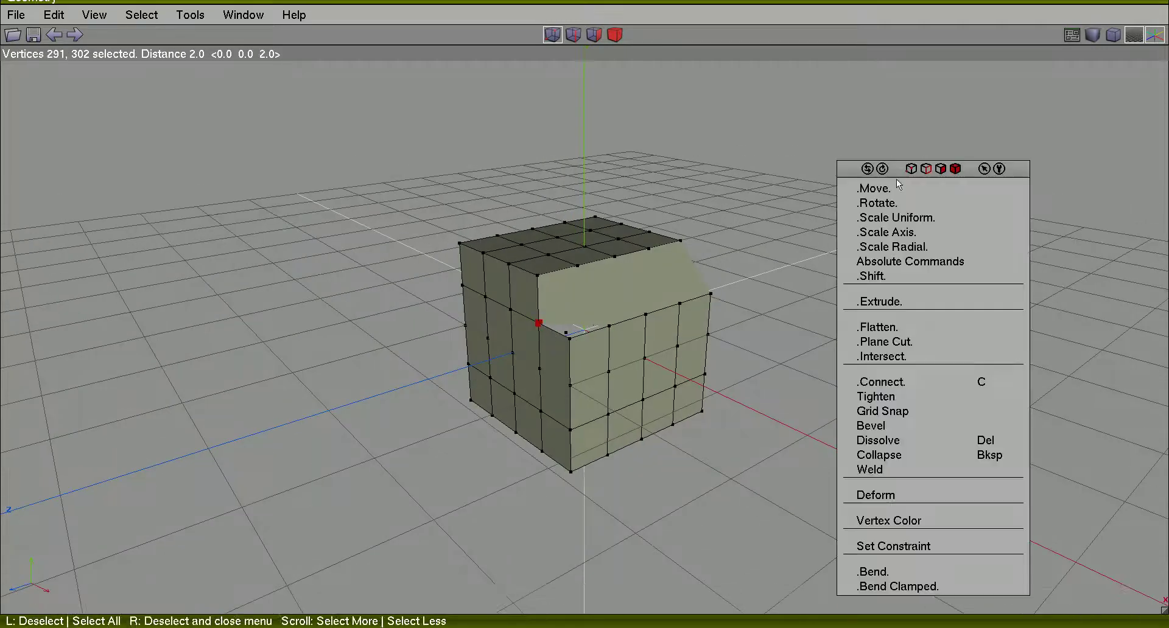
left_click(893, 385)
middle_click_drag(803, 347, 591, 360, "alt")
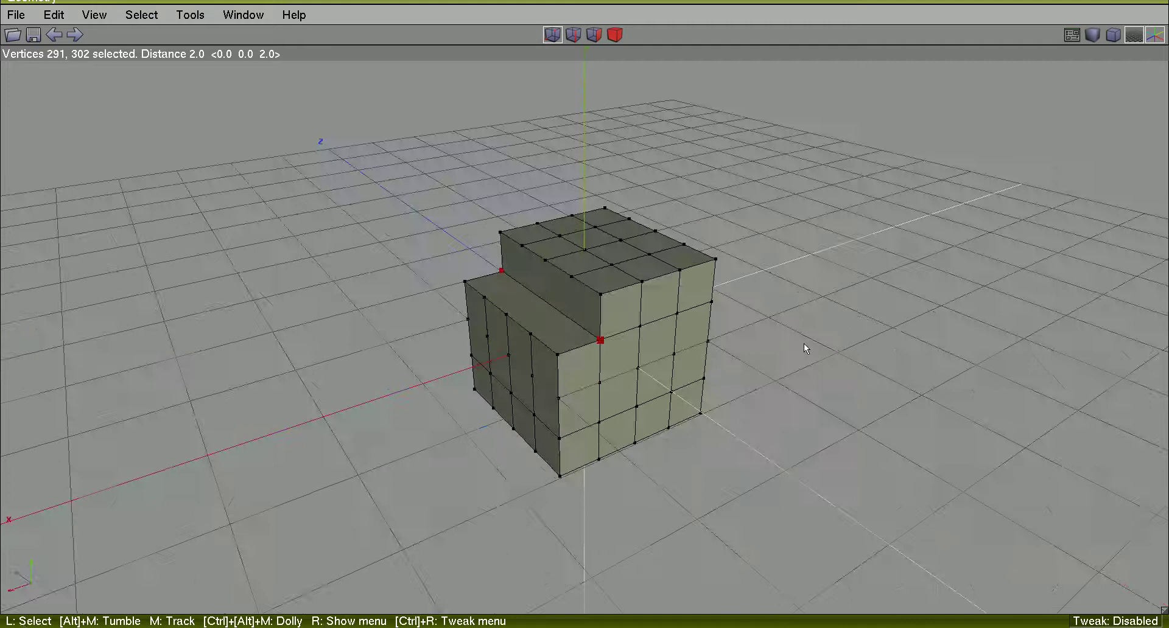
Step: Bridge one central face on the cube's -Z side with the matching face on the opposite side to make a hole
left_click(674, 469)
middle_click_drag(674, 469, 490, 453, "alt")
key("3")
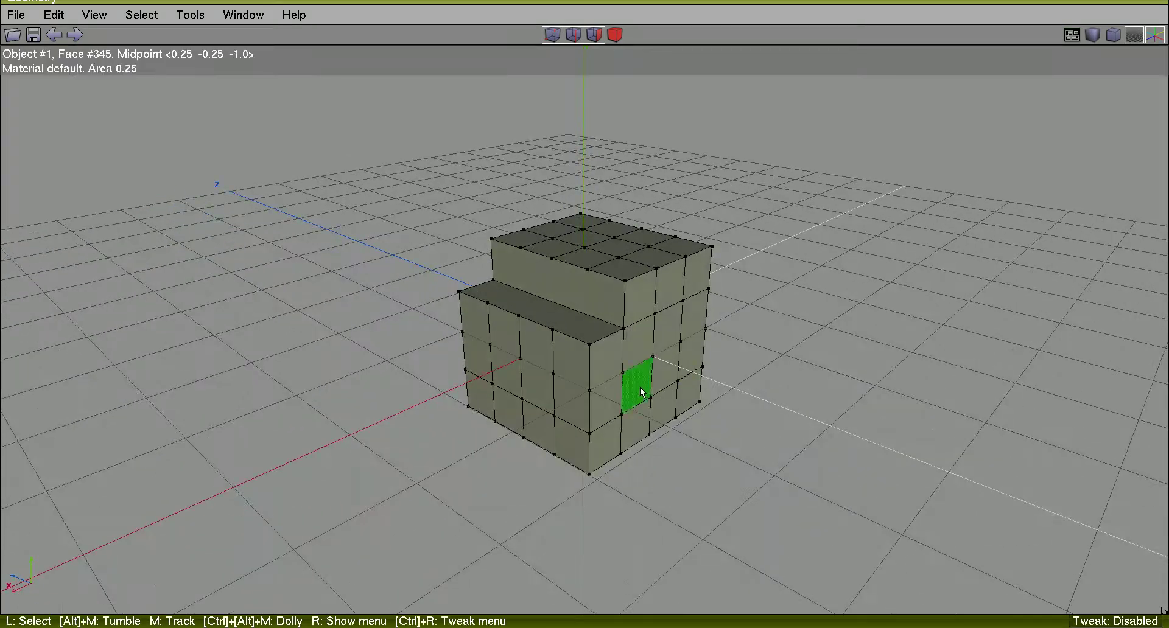
left_click(639, 386)
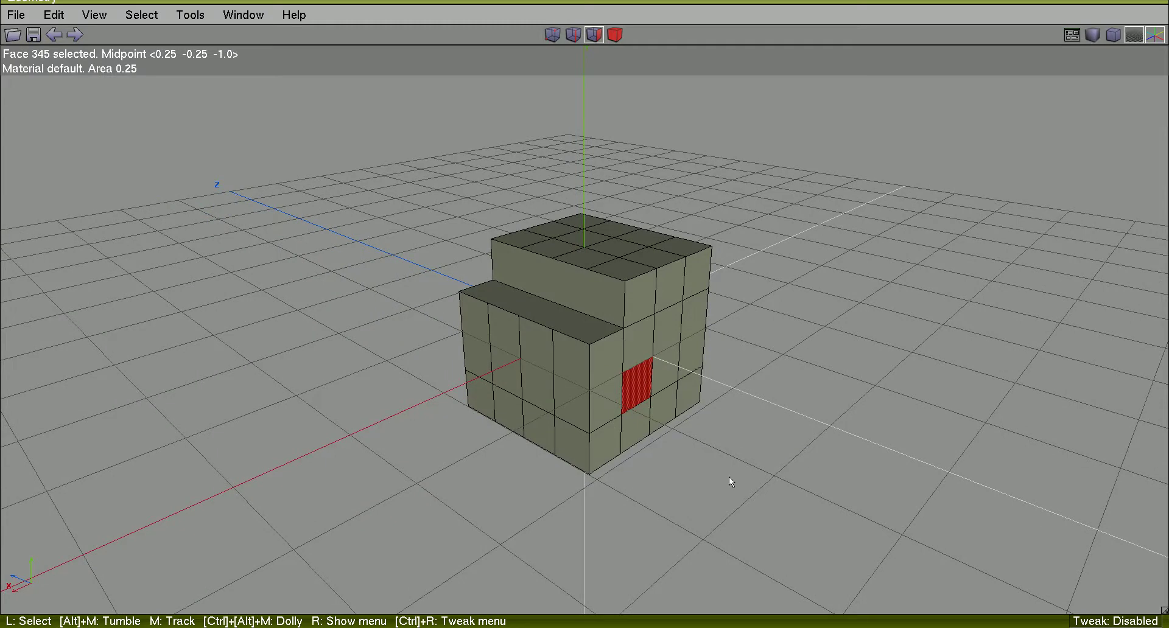
middle_click_drag(729, 477, 576, 421, "alt")
left_click(576, 421)
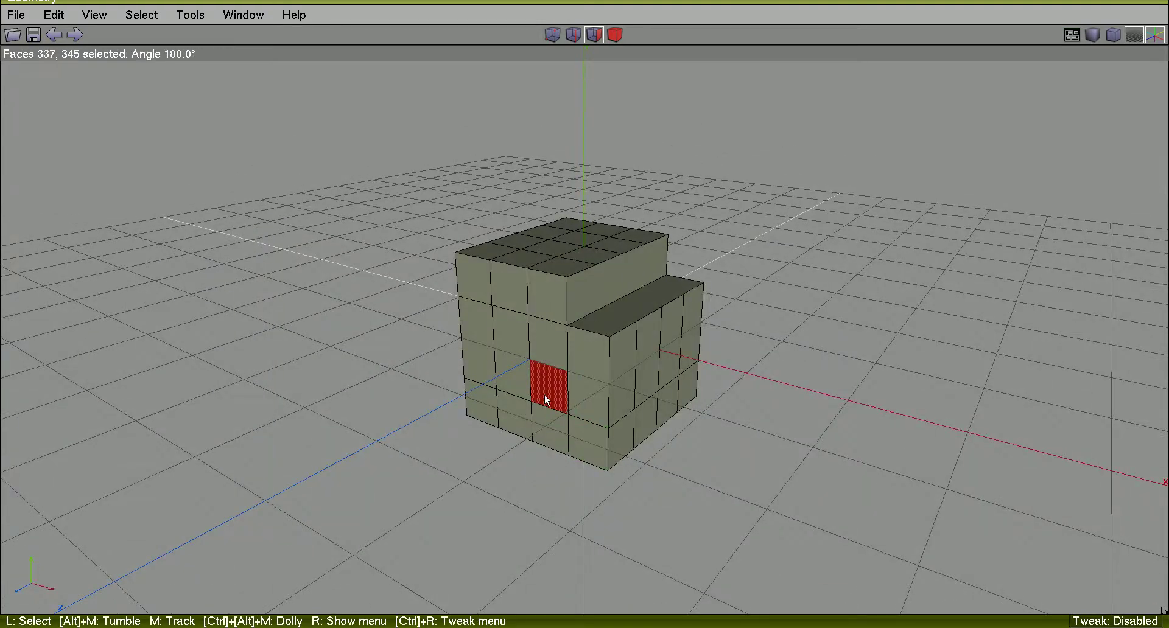
middle_click_drag(809, 415, 700, 445, "alt")
right_click(852, 278)
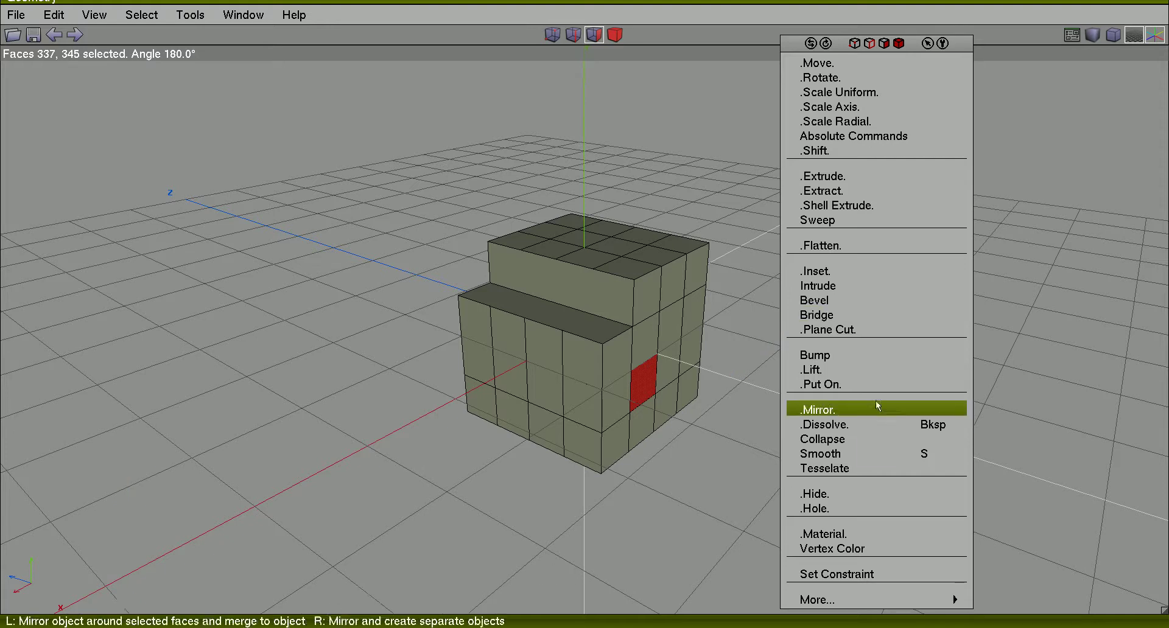
left_click(861, 317)
mouse_move(856, 332)
middle_mouse_down("alt")
mouse_move(770, 323)
mouse_move(724, 270)
mouse_move(825, 329)
mouse_move(1004, 304)
mouse_move(848, 343)
middle_mouse_up("alt")
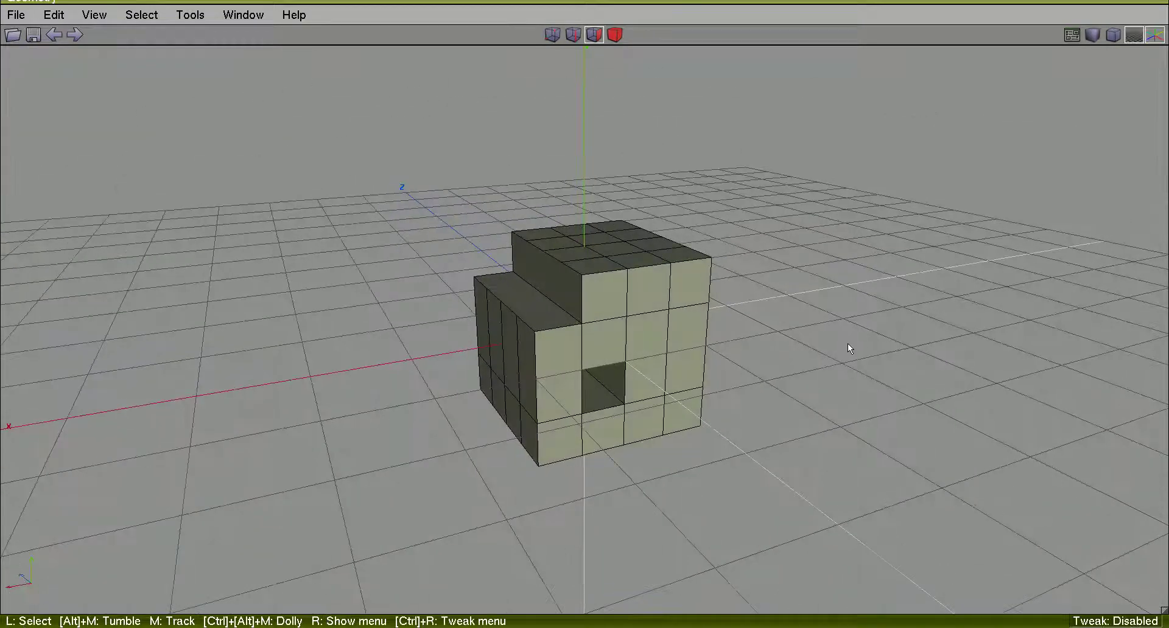
Step: Undo the single-face bridge and bridge two adjacent faces on the cube's -Z side with the matching pair on the opposite side
key("ctrl+alt+z")
middle_click_drag(809, 377, 773, 370, "alt")
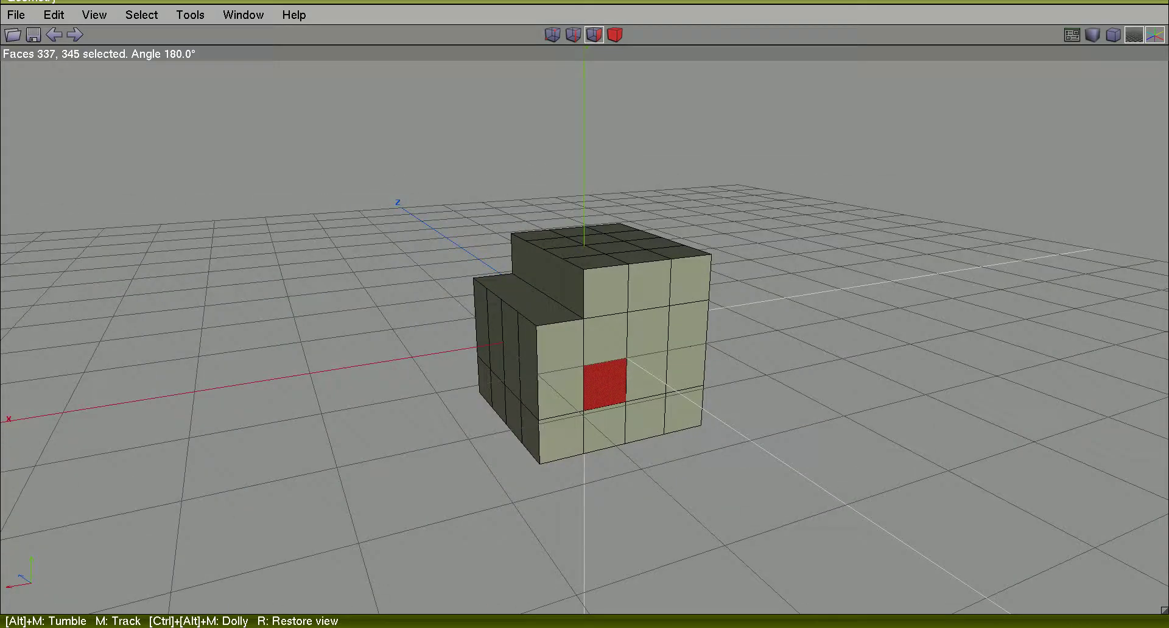
left_click(650, 383)
middle_click_drag(650, 384, 621, 427, "alt")
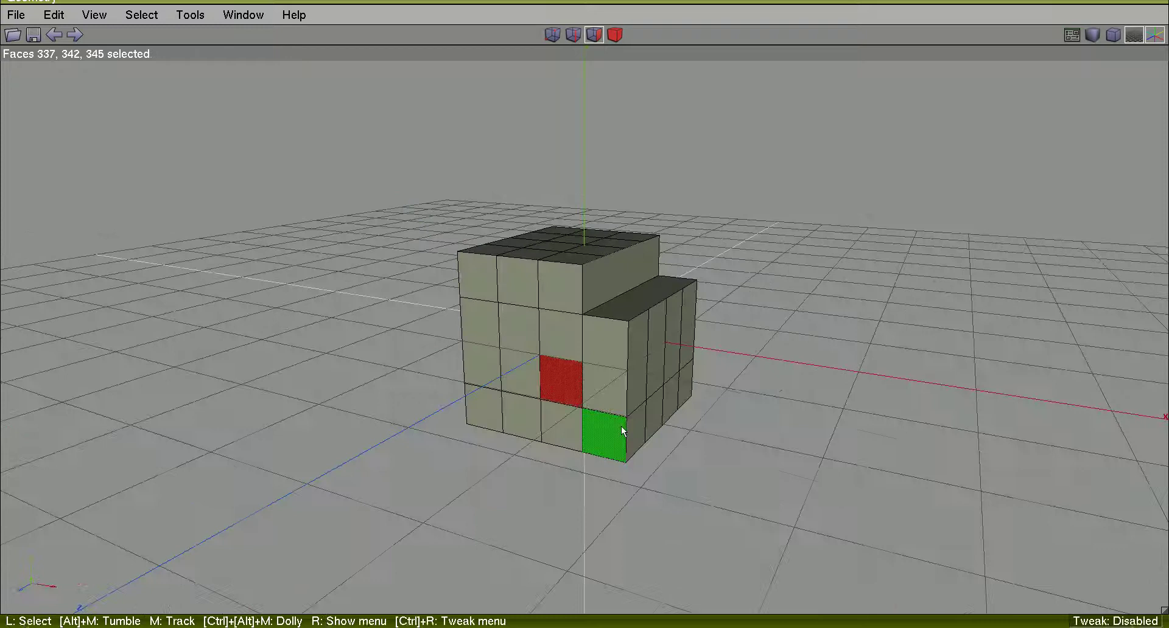
left_click(526, 390)
middle_click_drag(787, 403, 787, 403, "alt")
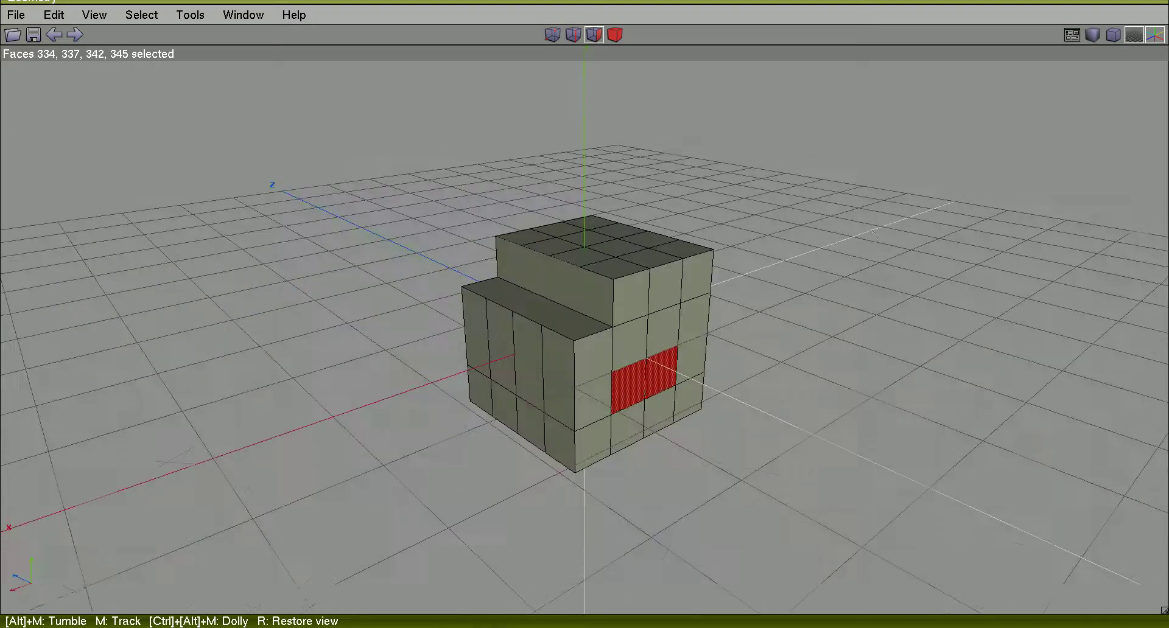
right_click(892, 274)
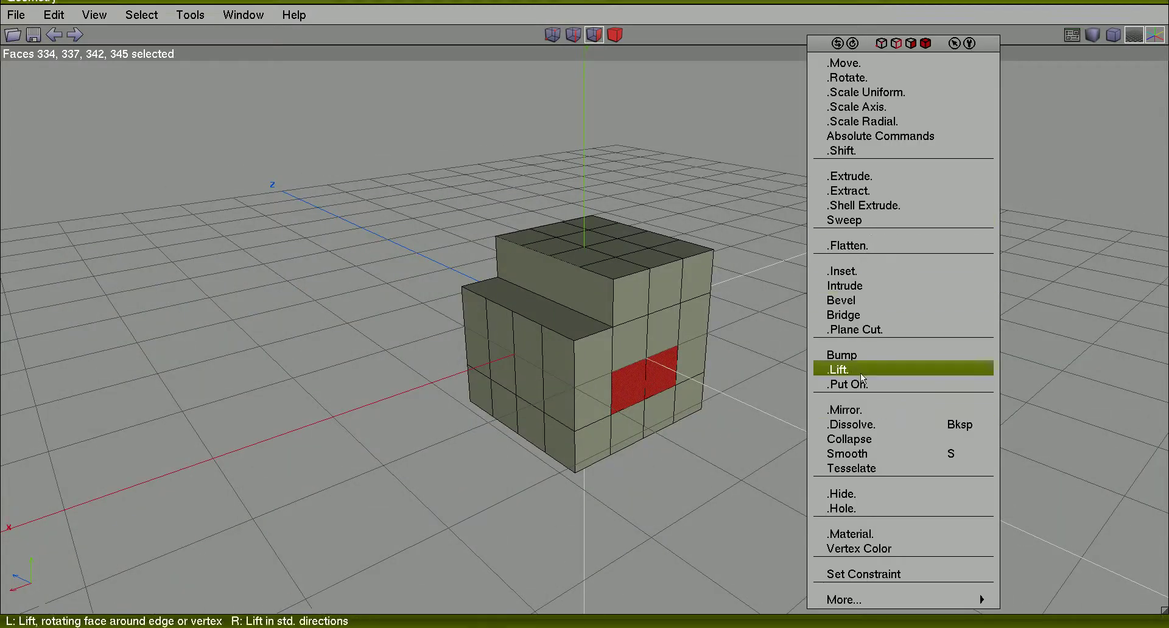
left_click(869, 322)
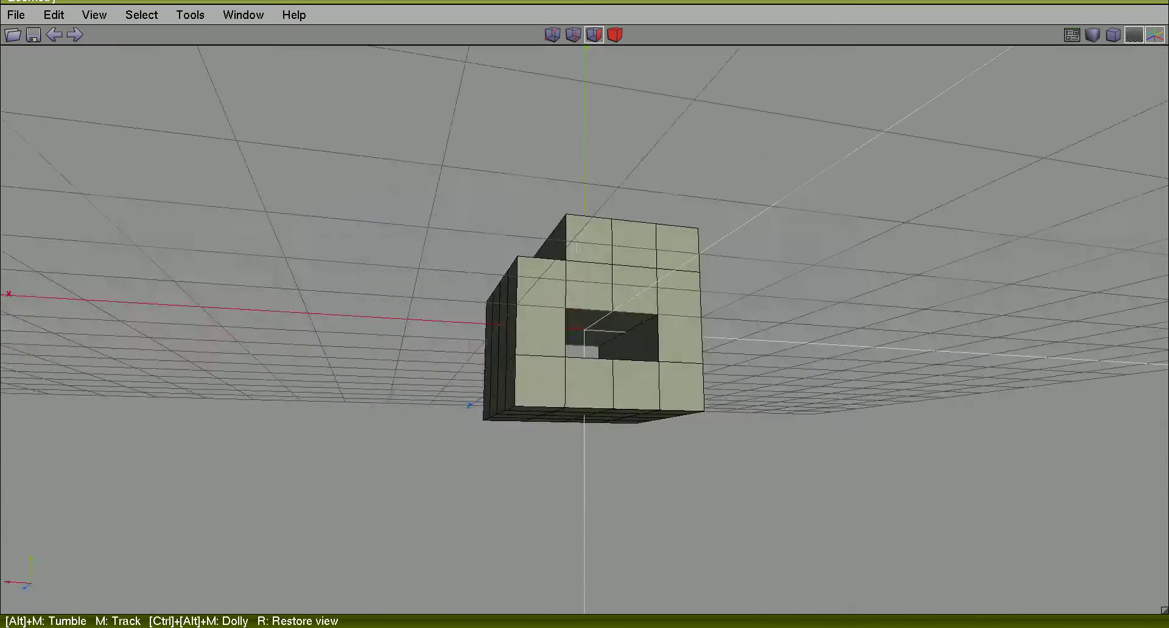
middle_click_drag(859, 345, 901, 426, "alt")
Step: Preview the bridged cube with smoothing and return to the unsmoothed display
key("shift+Tab")
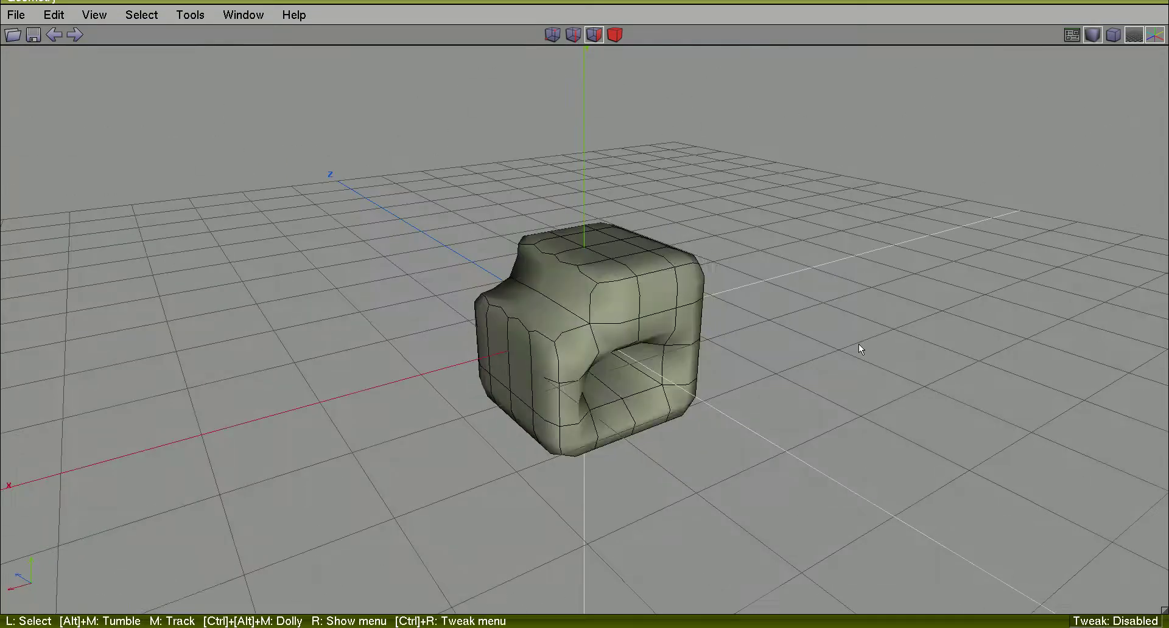
key("Tab")
key("Tab")
key("Tab")
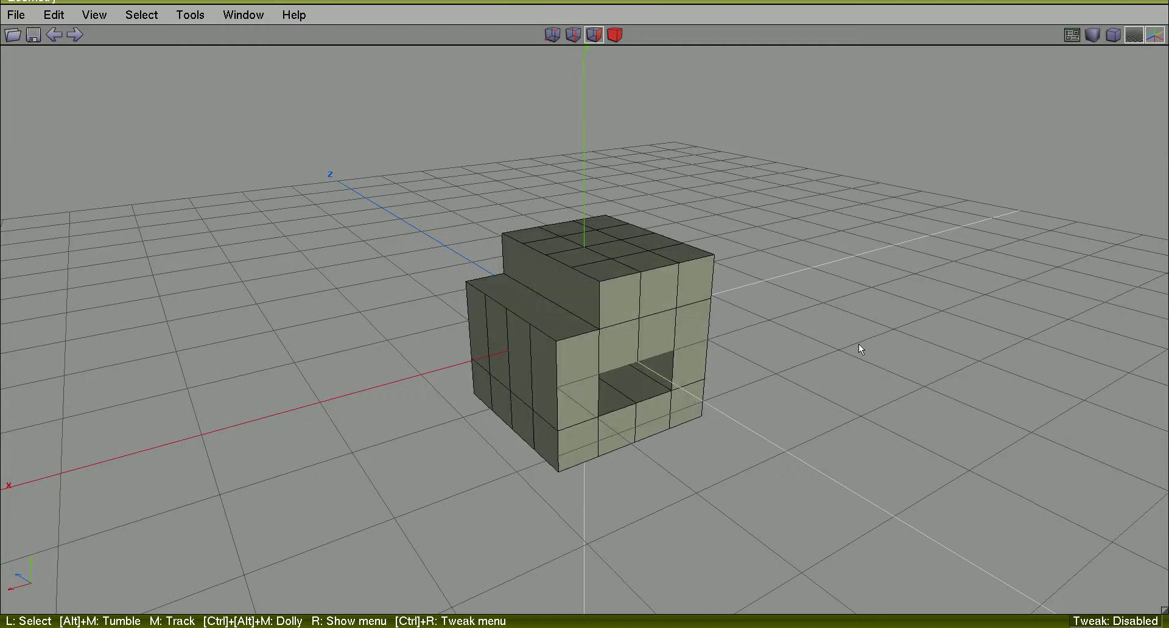
Step: Undo the two-face bridge and try bridging a single face on the -Z side with two adjacent faces on the opposite side
key("ctrl+alt+z")
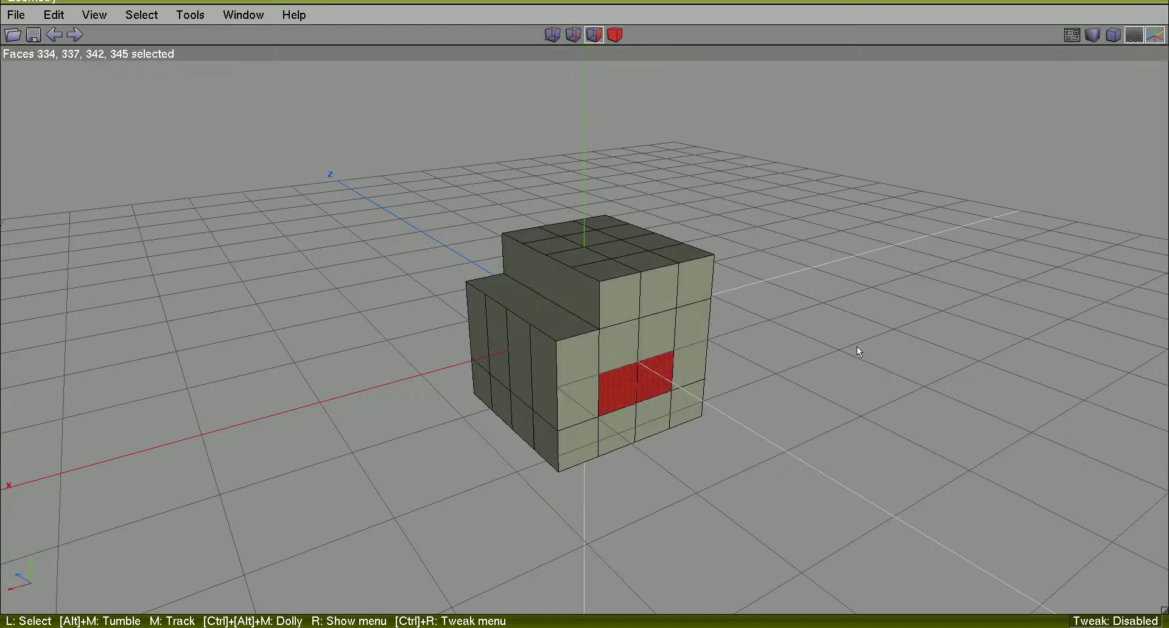
key("space")
left_click(653, 382)
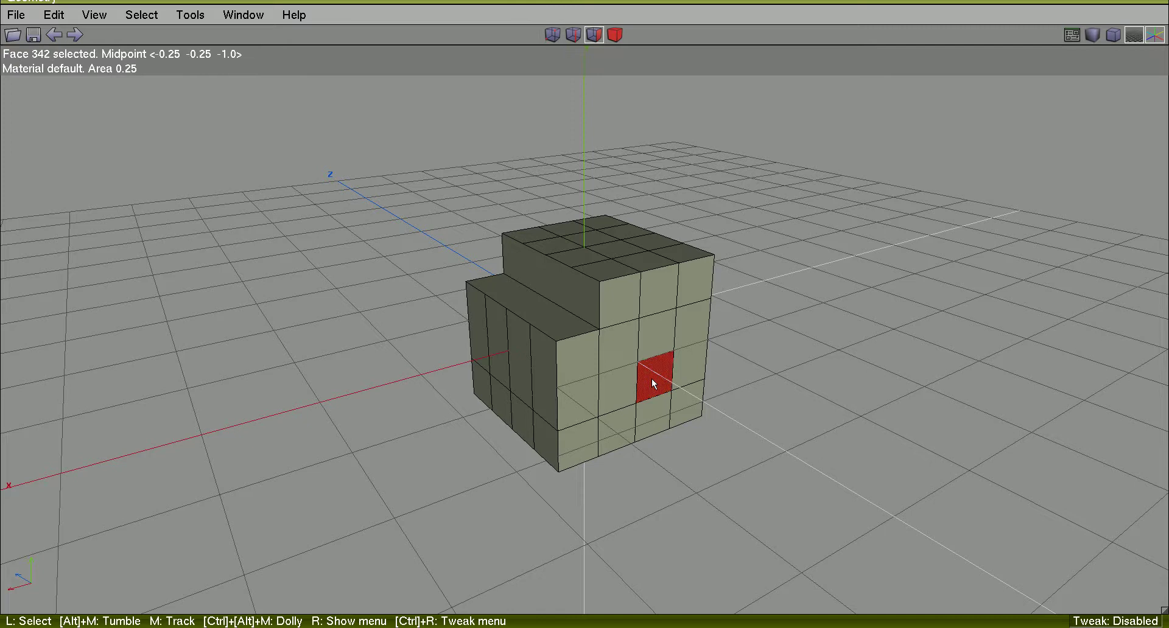
middle_click_drag(780, 407, 587, 407, "alt")
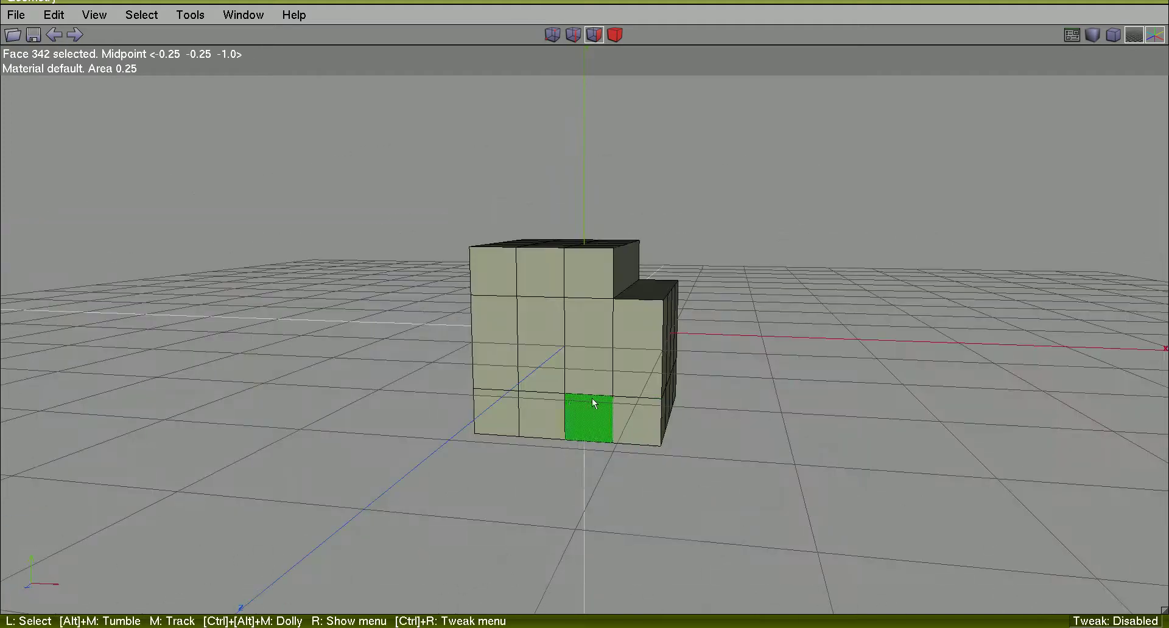
left_click(586, 390)
left_click(550, 382)
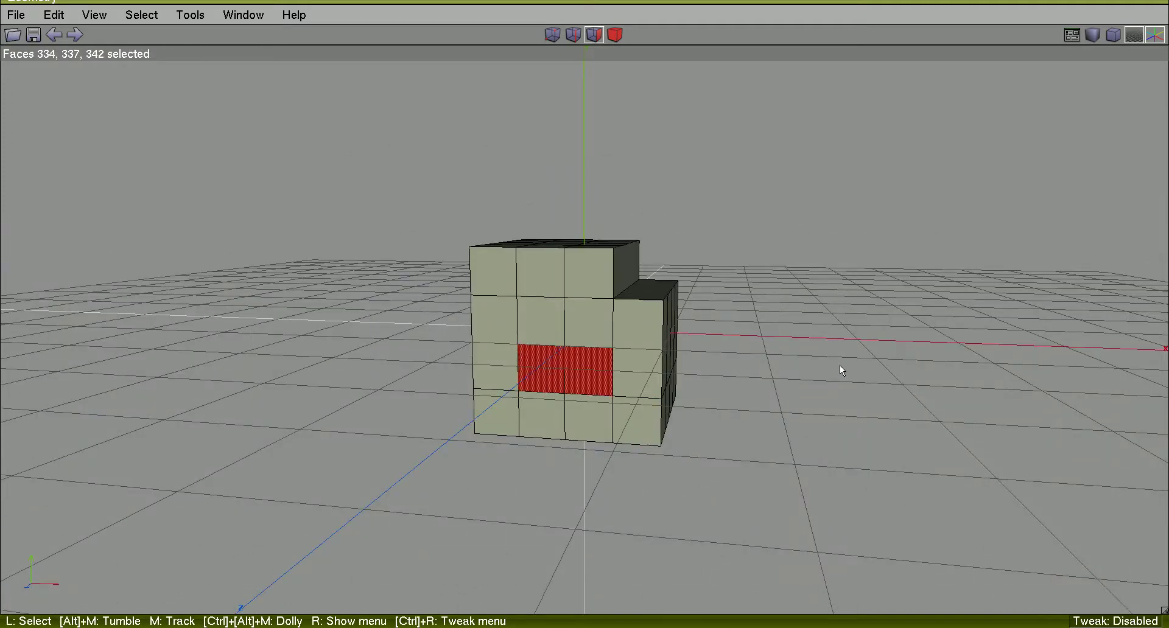
middle_click_drag(841, 369, 861, 344, "alt")
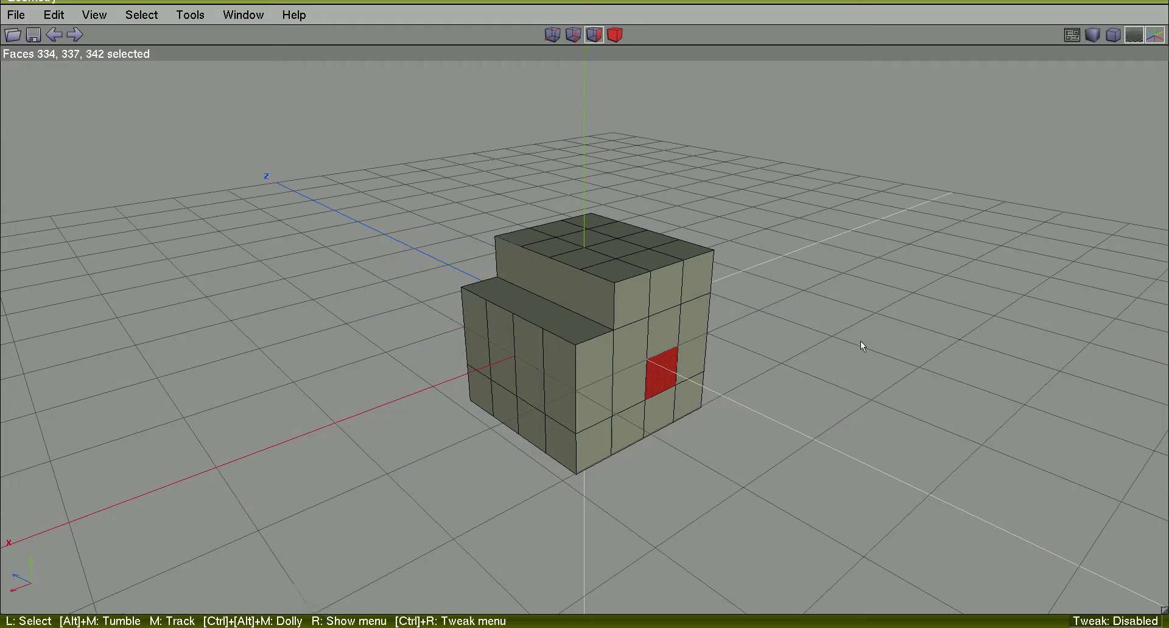
right_click(861, 346)
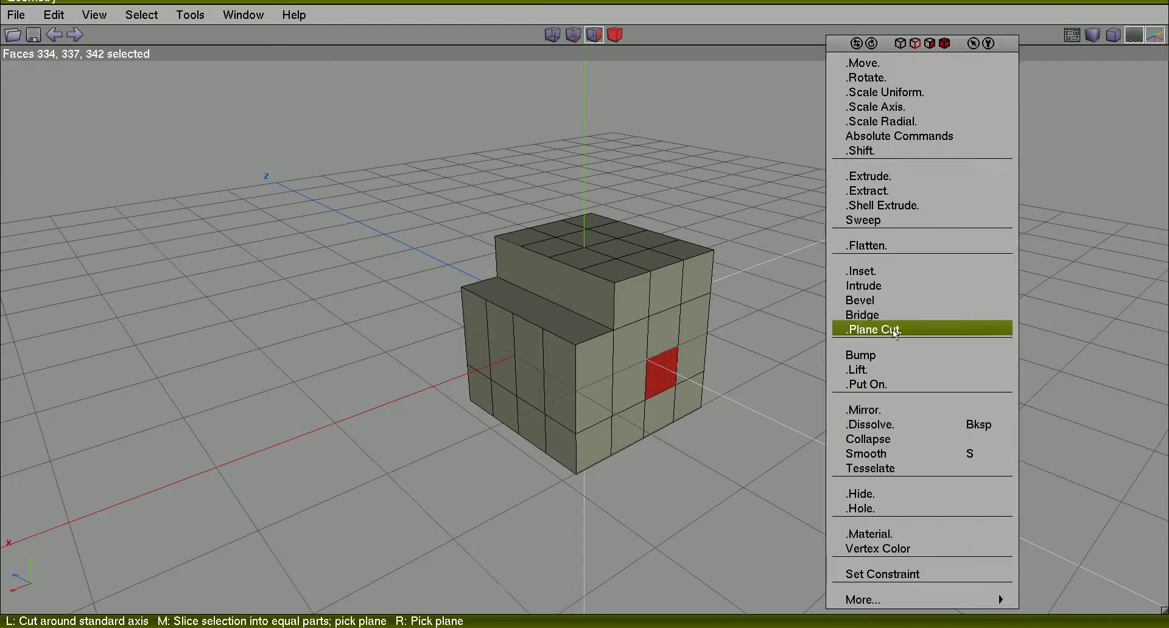
left_click(893, 317)
middle_click_drag(869, 338, 938, 324, "alt")
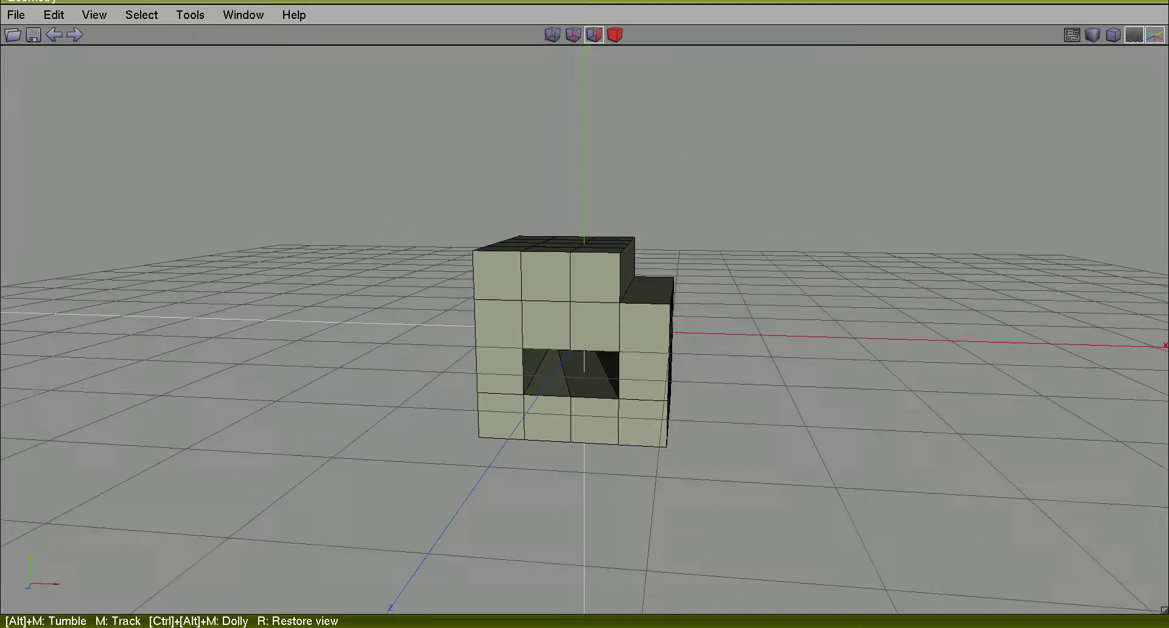
middle_click_drag(834, 308, 868, 342, "alt")
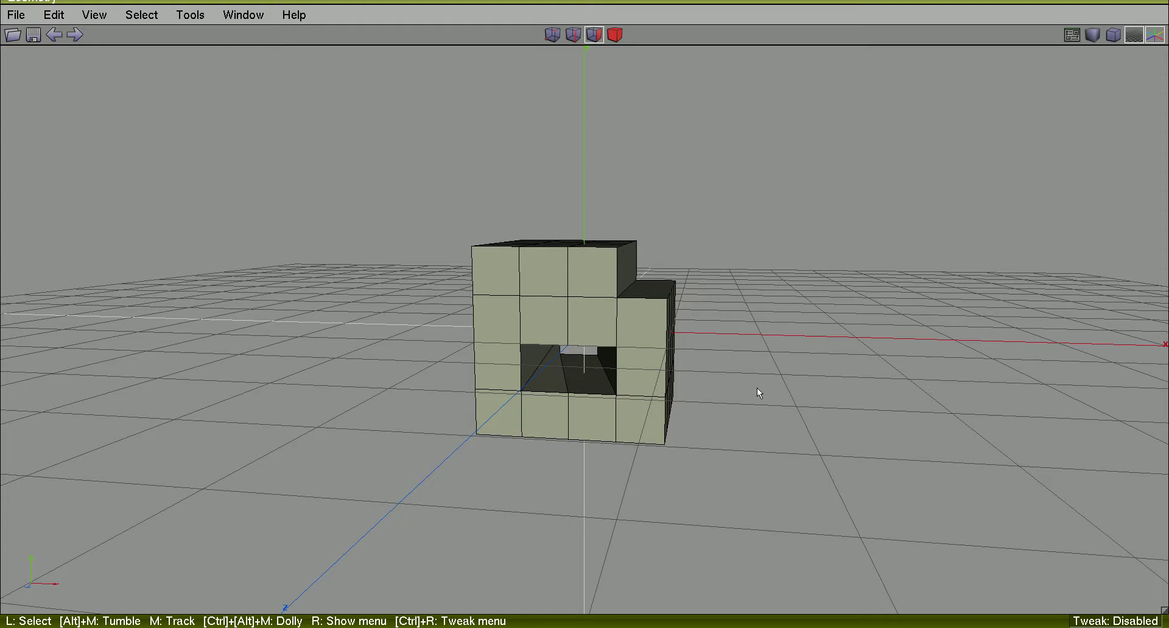
key("ctrl+alt+z")
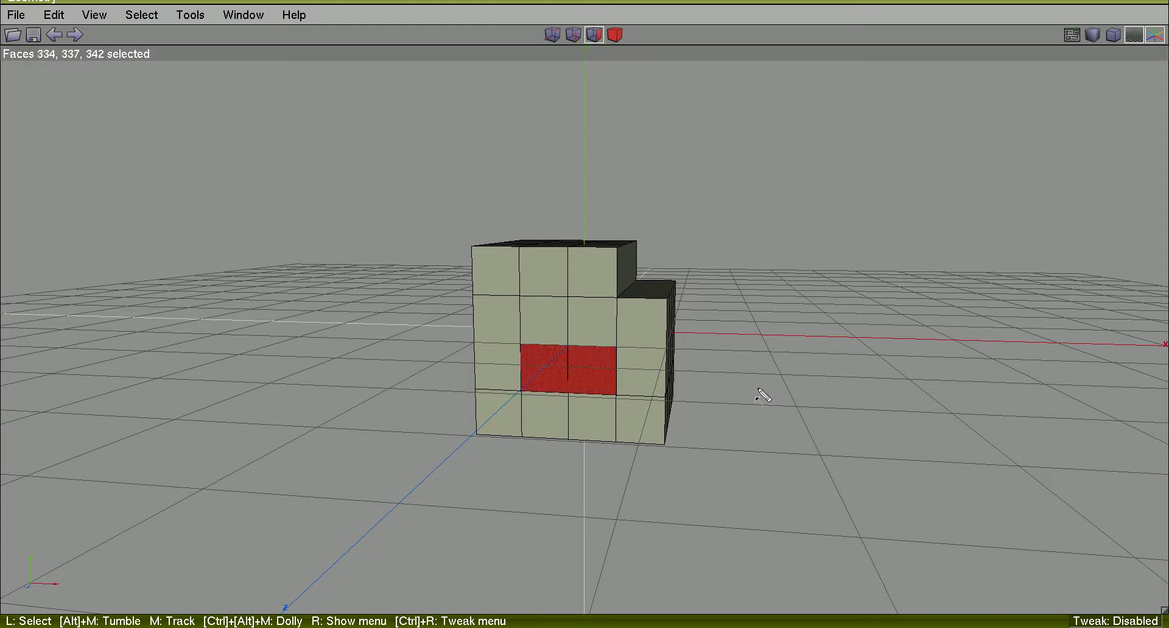
mouse_move(640, 348)
left_mouse_down()
mouse_move(609, 329)
mouse_move(523, 329)
mouse_move(573, 412)
mouse_move(639, 346)
left_mouse_up()
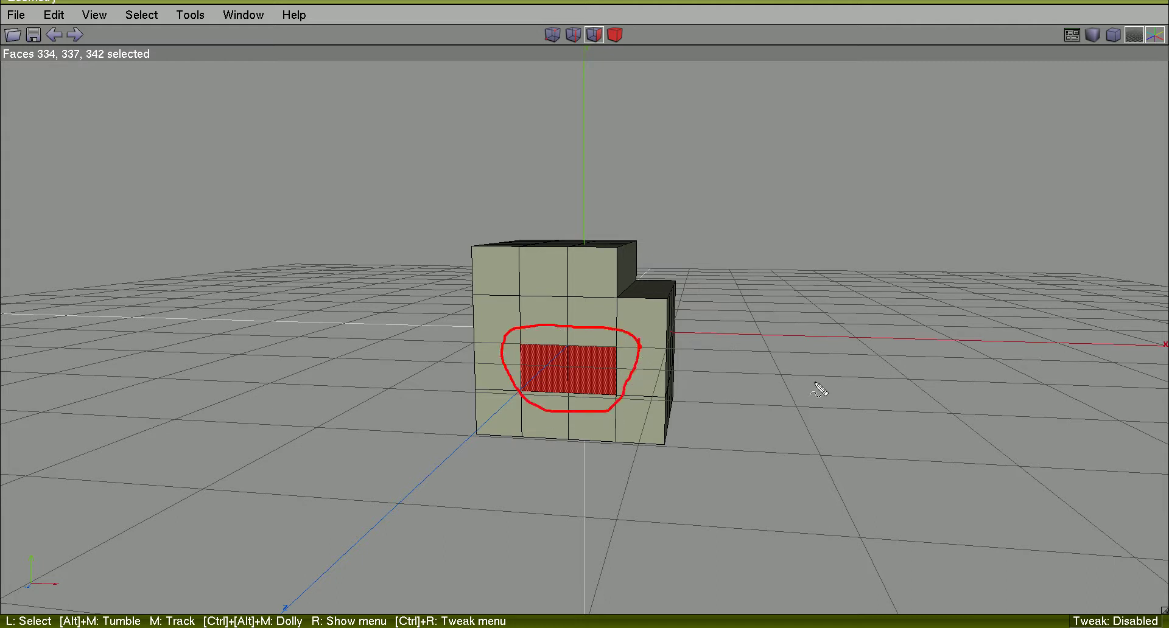
middle_click_drag(814, 382, 795, 390, "alt")
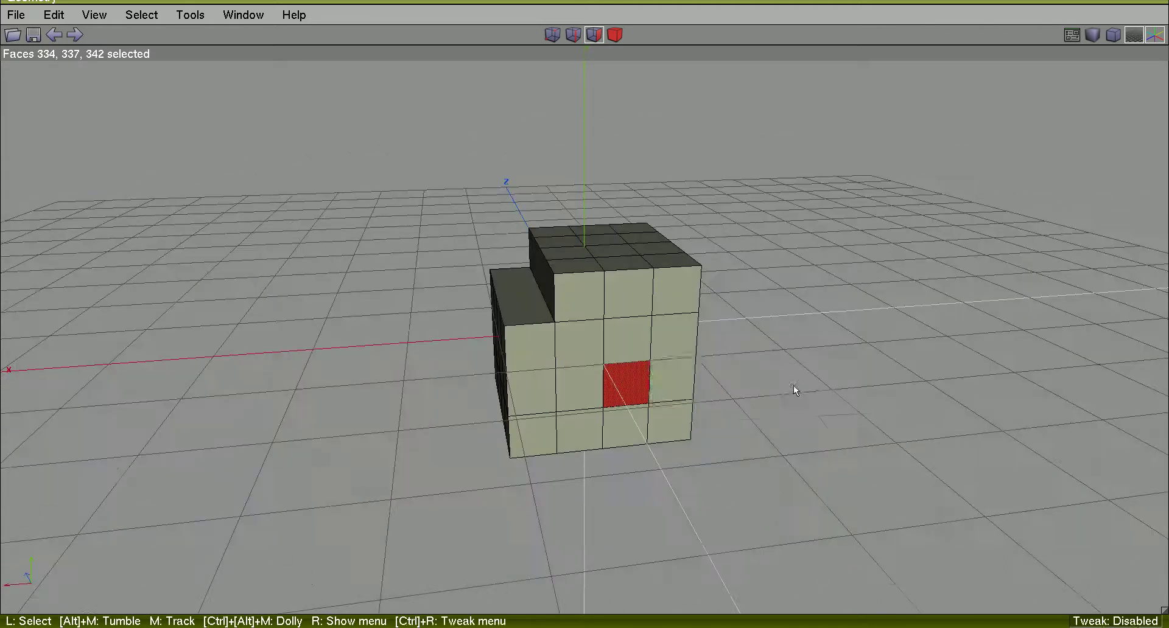
mouse_move(666, 356)
left_mouse_down()
mouse_move(627, 346)
mouse_move(602, 404)
mouse_move(671, 349)
left_mouse_up()
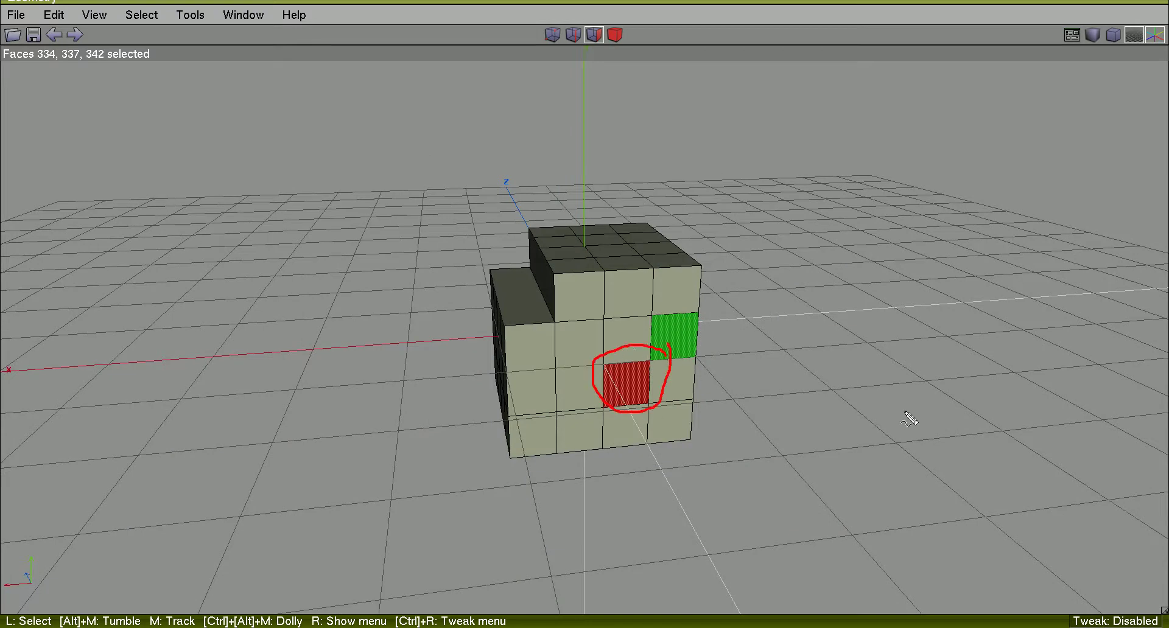
key("super+k")
mouse_move(854, 409)
middle_mouse_down("alt")
mouse_move(913, 405)
mouse_move(826, 402)
mouse_move(806, 314)
mouse_move(825, 391)
middle_mouse_up("alt")
Step: Dissolve the middle square on the top and the adjoining square on the -Z side across the cube's upper edge
key("space")
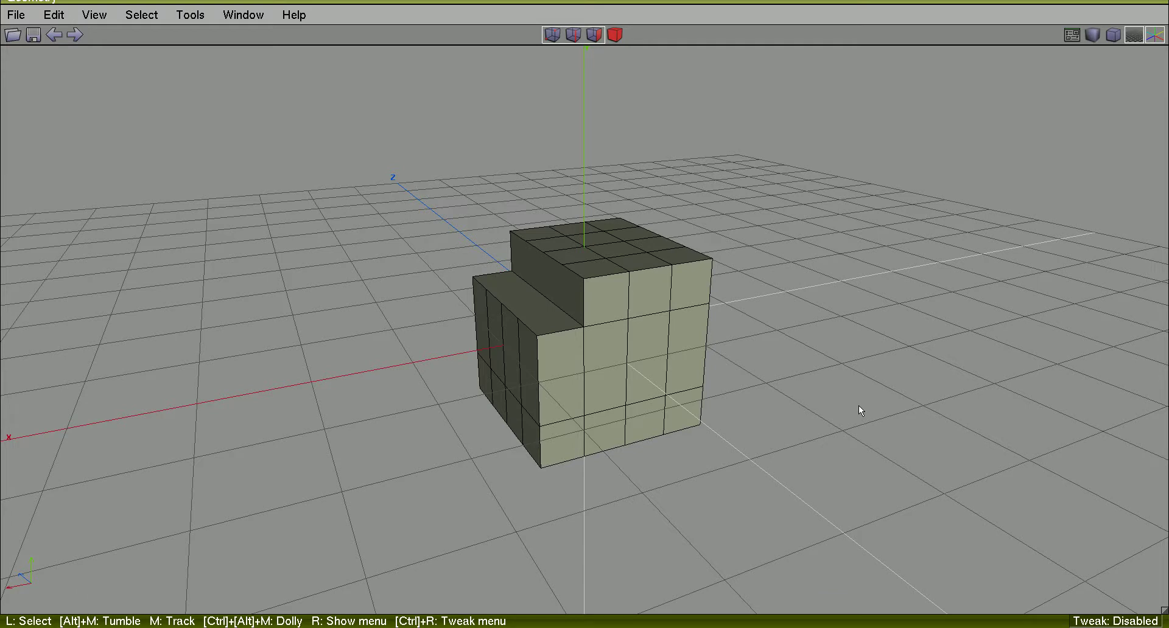
middle_click_drag(859, 406, 915, 429, "alt")
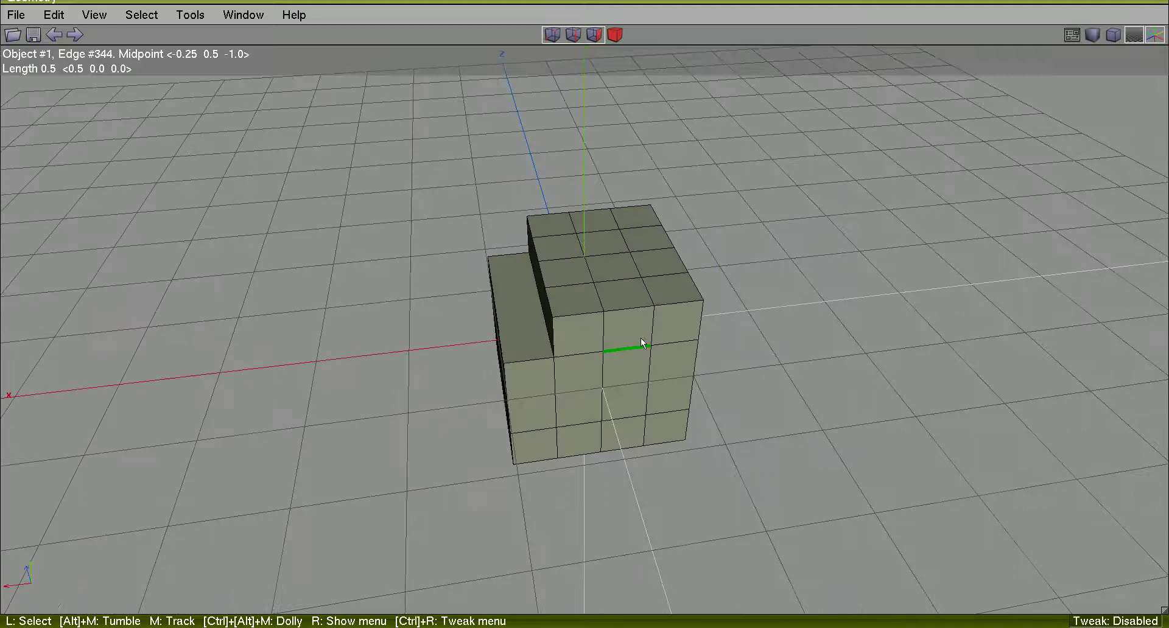
left_click(630, 323)
left_click(625, 295)
middle_click_drag(929, 325, 921, 311, "alt")
right_click(896, 253)
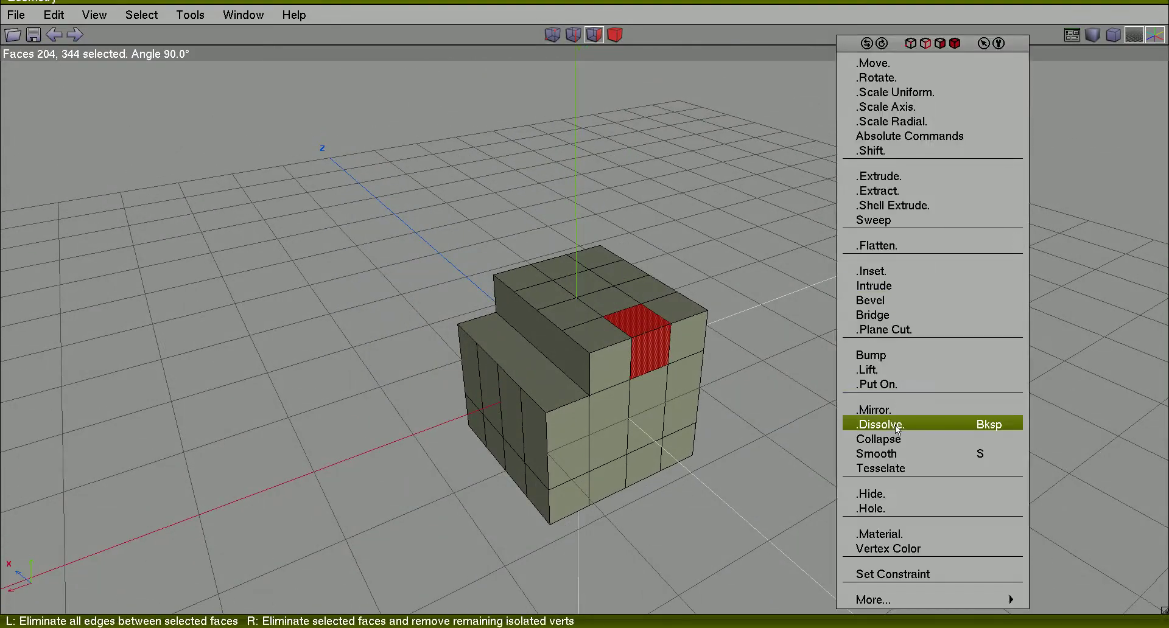
left_click(897, 424)
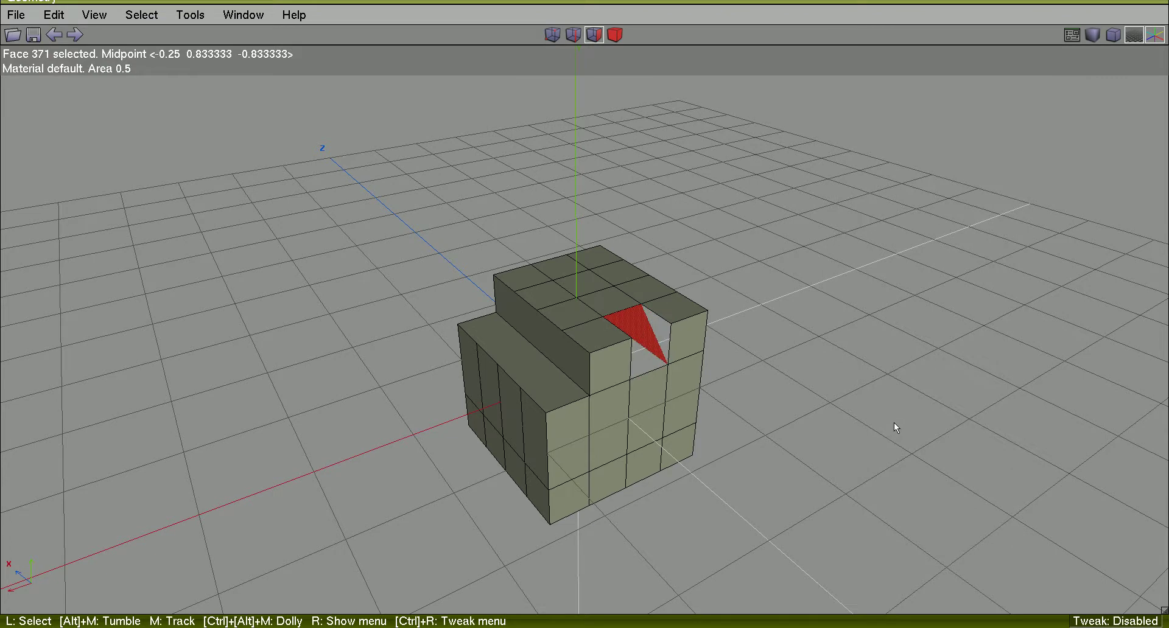
Step: Connect the dissolved face's two inner vertices on the cube's top and its two lower vertices on the -Z side
middle_click_drag(912, 407, 447, 411, "alt")
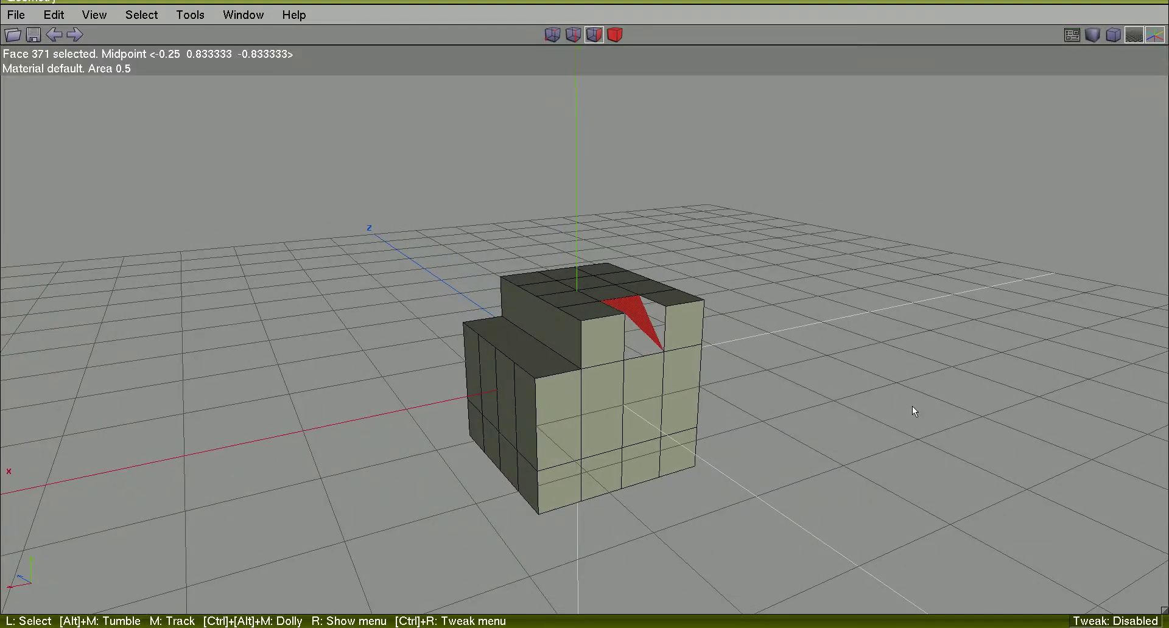
scroll(913, 408, "up", 3)
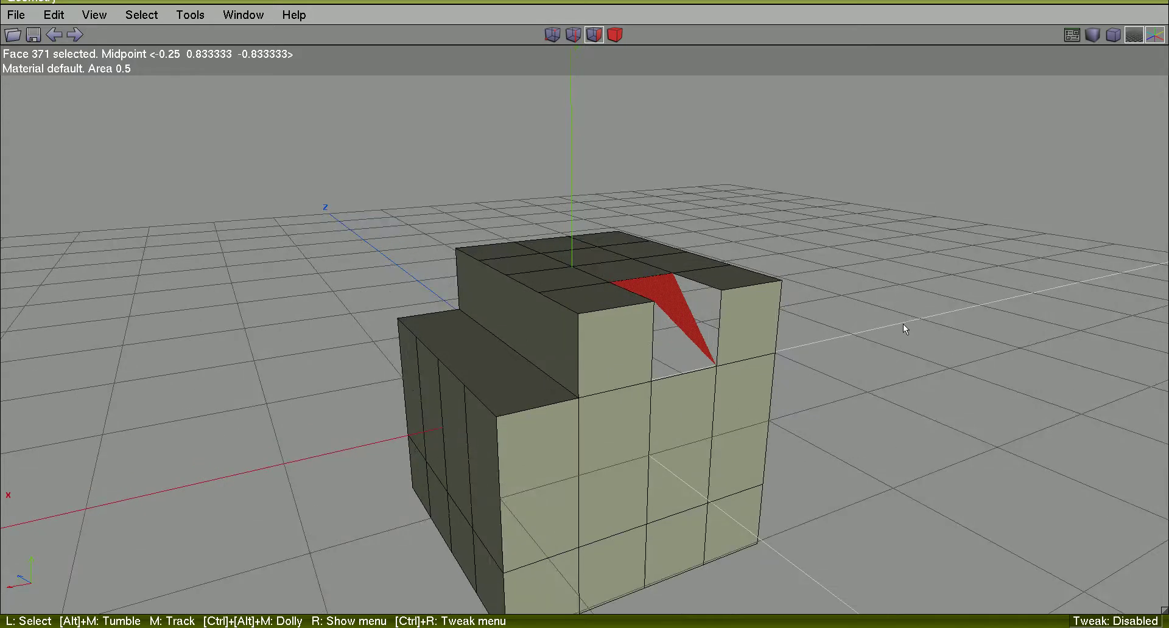
middle_click_drag(903, 324, 846, 324, "alt")
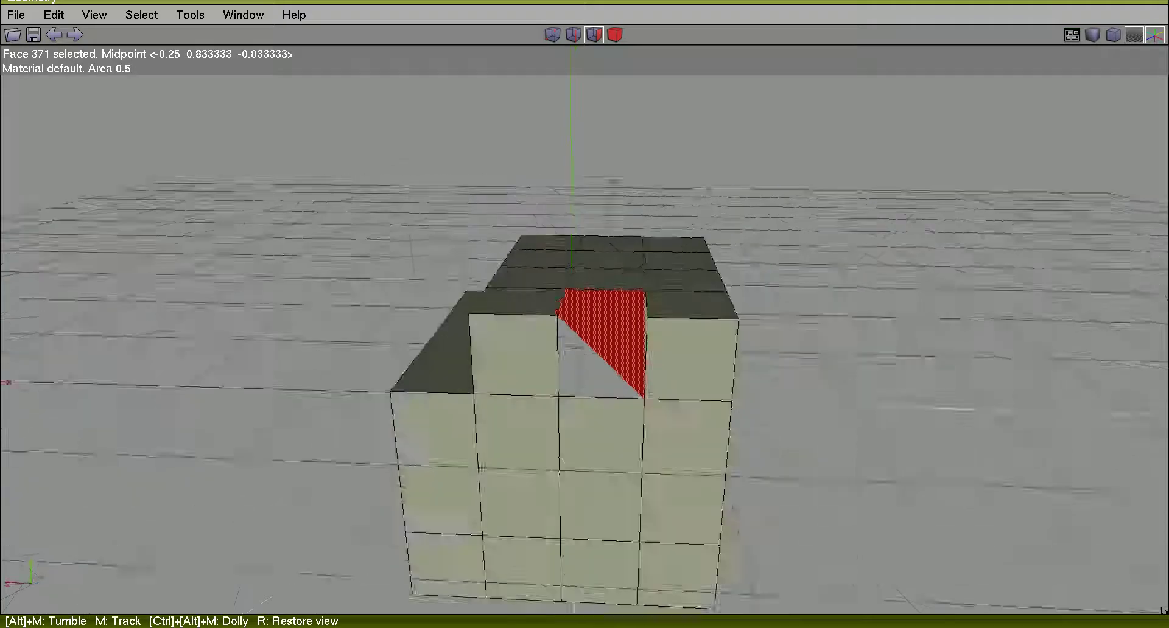
middle_click_drag(768, 316, 673, 309, "alt")
mouse_move(408, 268)
middle_mouse_down("alt")
mouse_move(390, 266)
mouse_move(426, 262)
mouse_move(393, 266)
middle_mouse_up("alt")
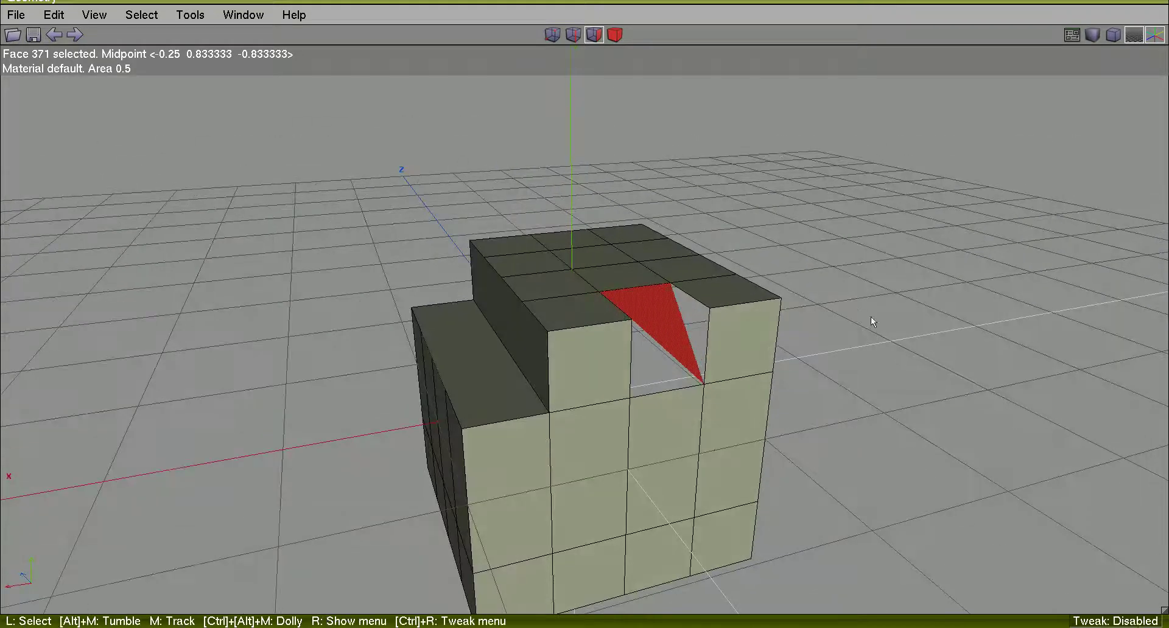
key("space")
left_click(552, 35)
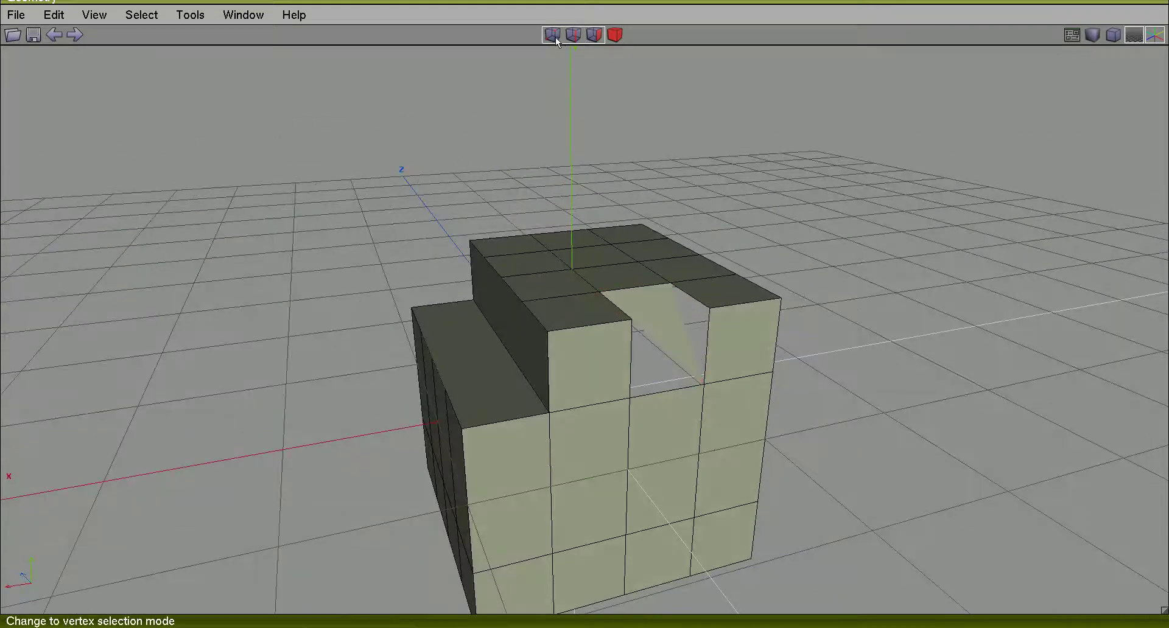
left_click(668, 300)
left_click(701, 393)
middle_click_drag(778, 384, 544, 296, "alt")
left_click(543, 296)
left_click(481, 397)
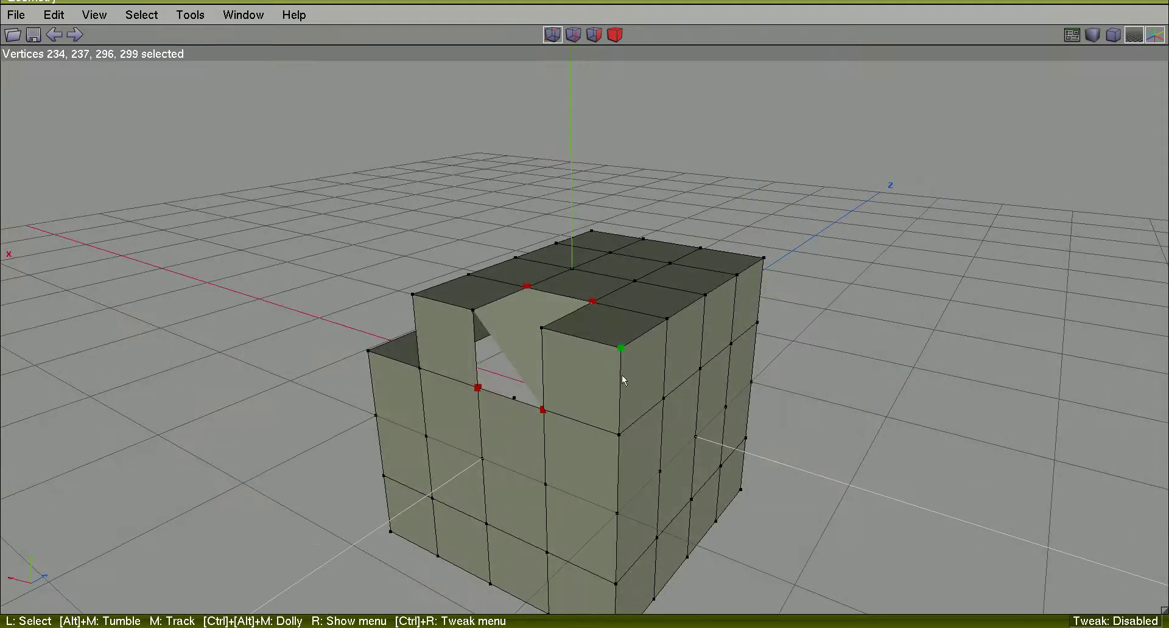
right_click(927, 262)
left_click(923, 395)
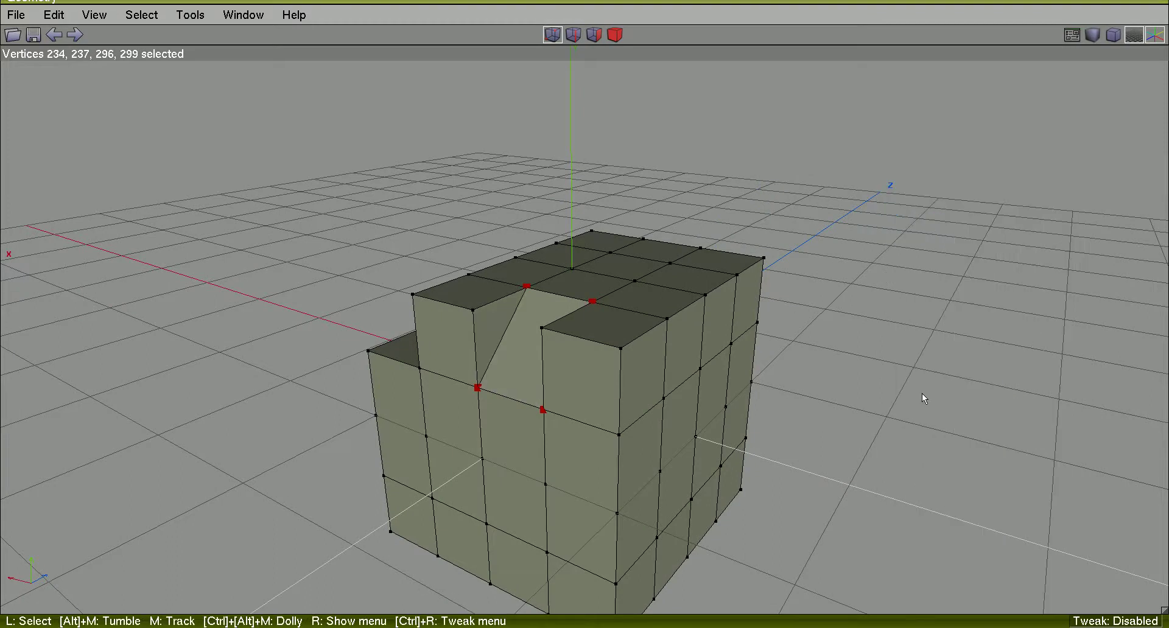
Step: Connect the midpoints of the two slanted edges on either side of the notch at the cube's upper -Z edge
middle_click_drag(921, 393, 854, 368, "alt")
left_click(558, 371)
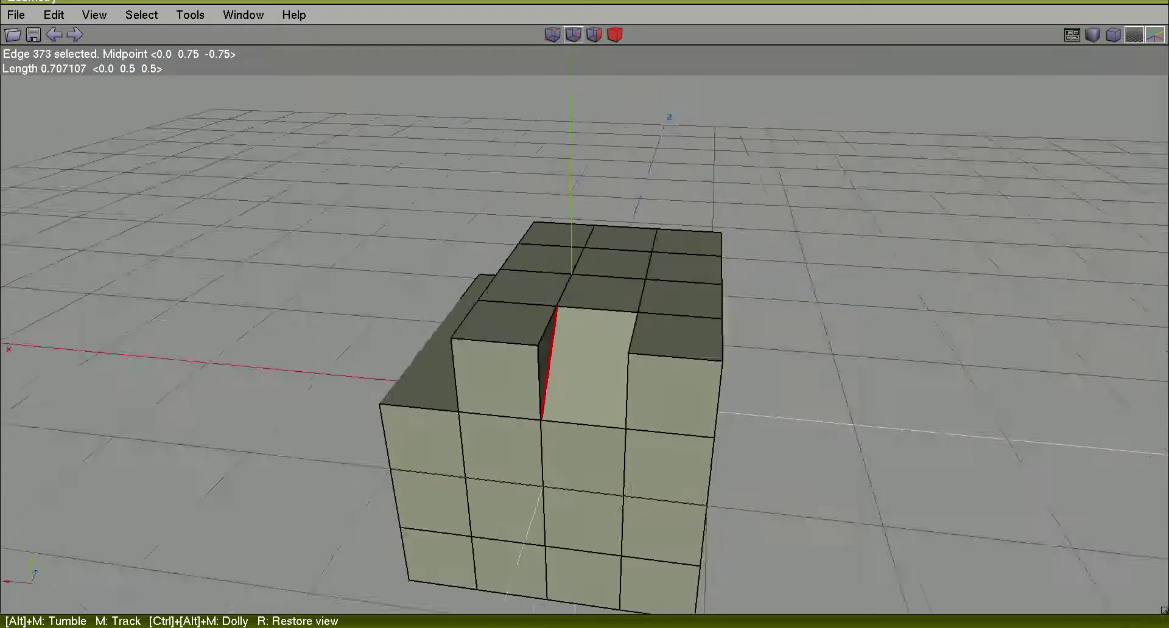
middle_click_drag(558, 371, 589, 313, "alt")
left_click(658, 340)
right_click(952, 332)
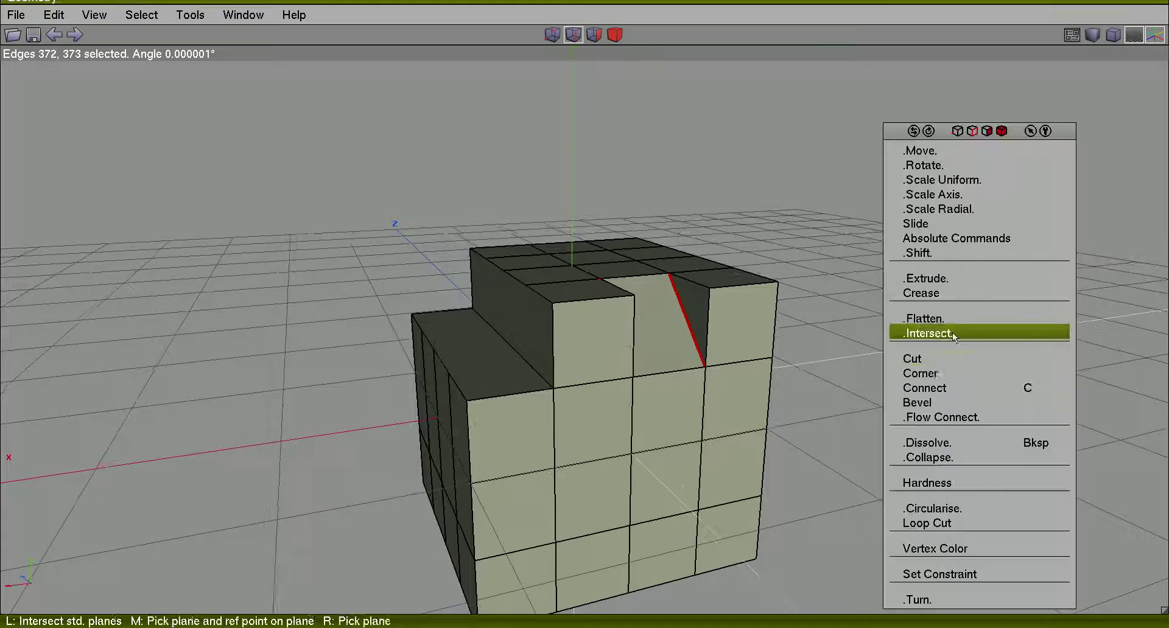
left_click(956, 389)
Step: Connect the ends of the notch's middle edge to the outer corner vertices on both sides of the notch
middle_click_drag(911, 338, 700, 331, "alt")
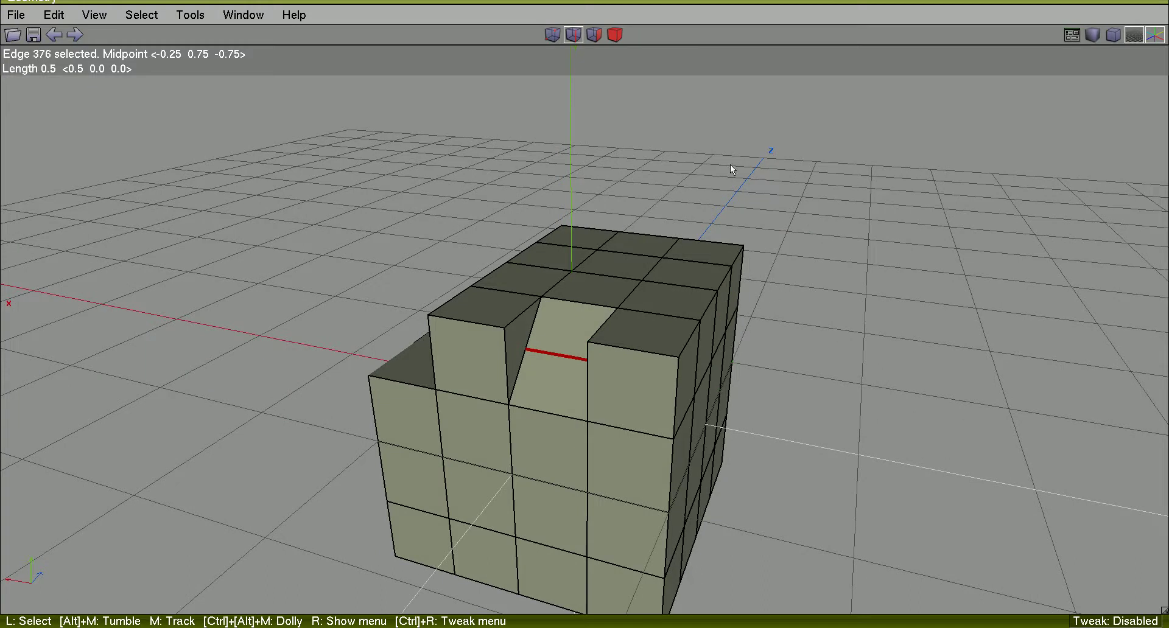
key("v")
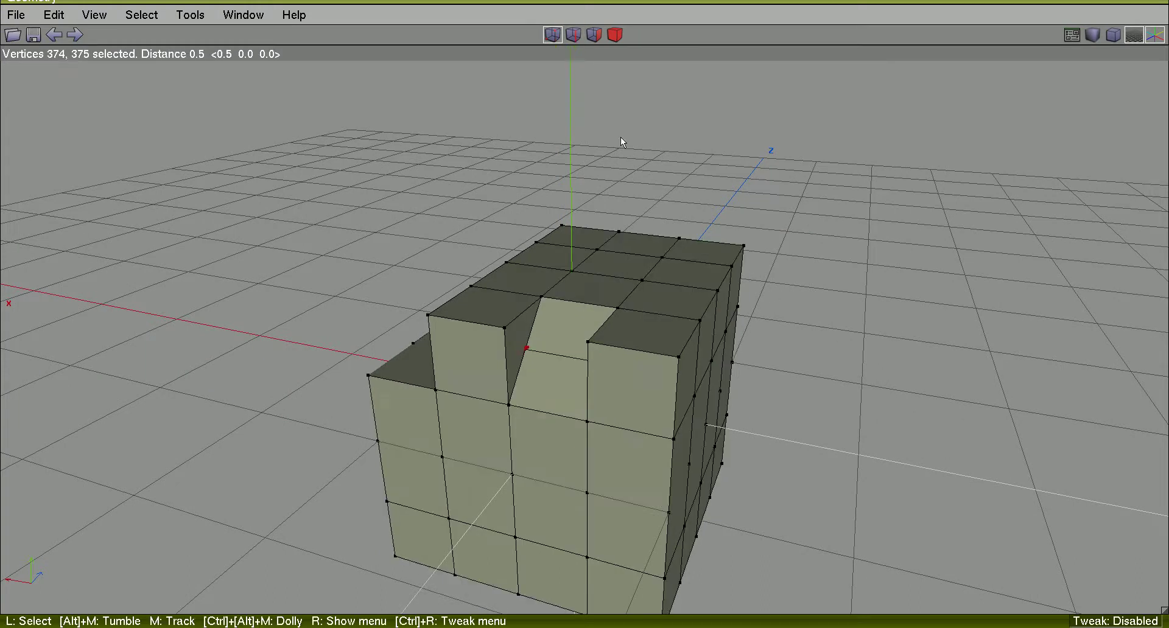
left_click(511, 333, "shift")
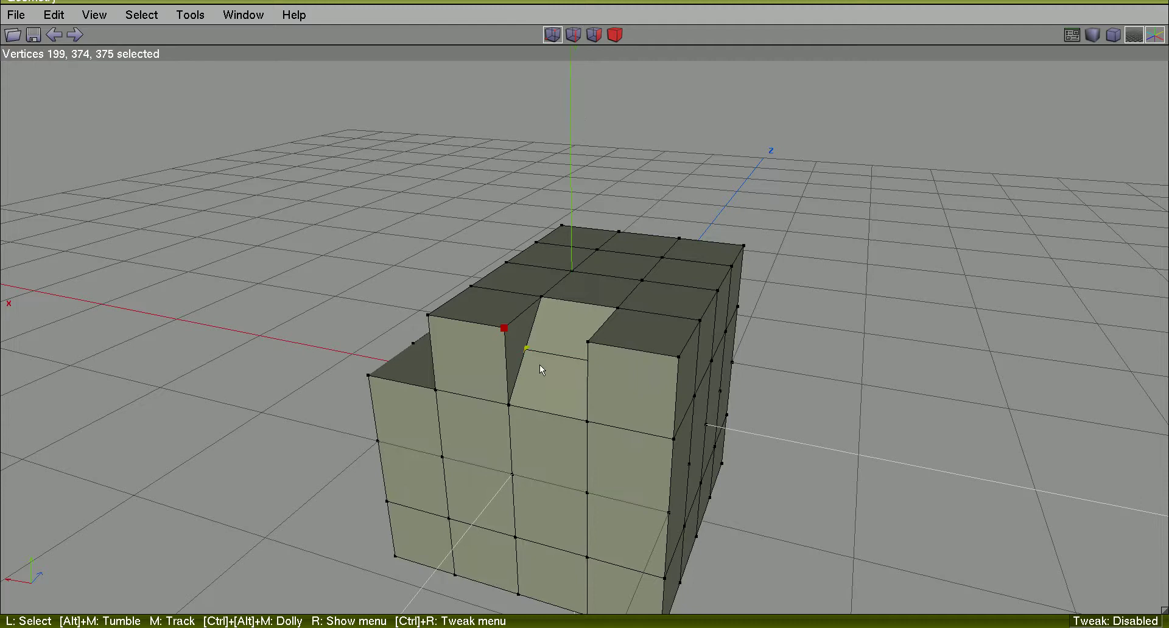
middle_click_drag(835, 390, 731, 297, "alt")
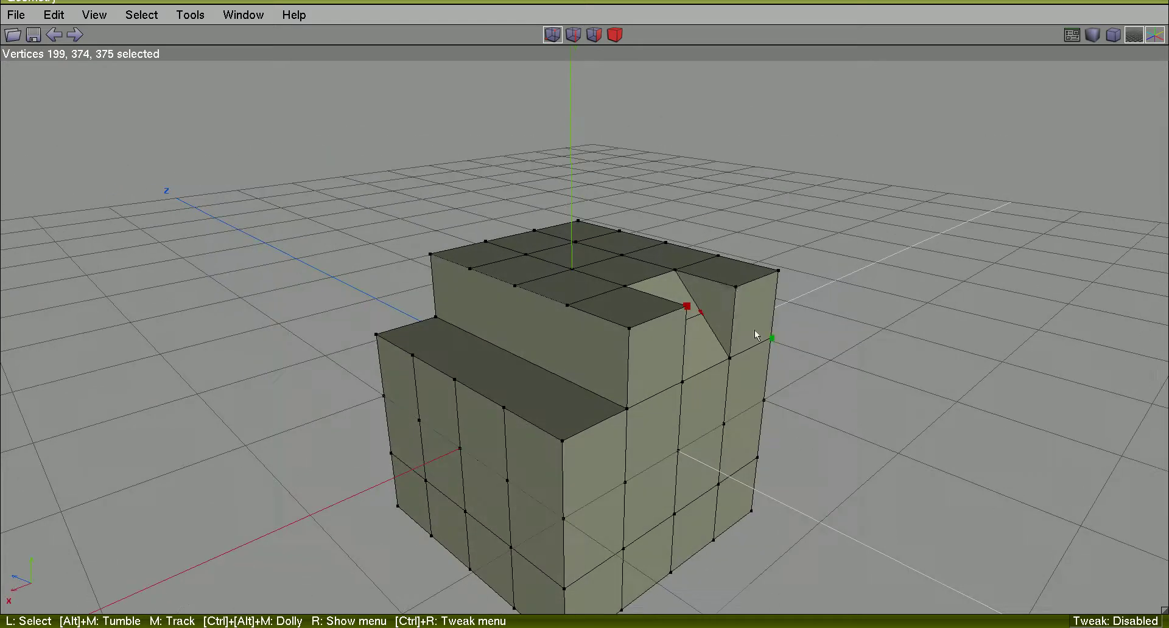
left_click(735, 288)
right_click(935, 223)
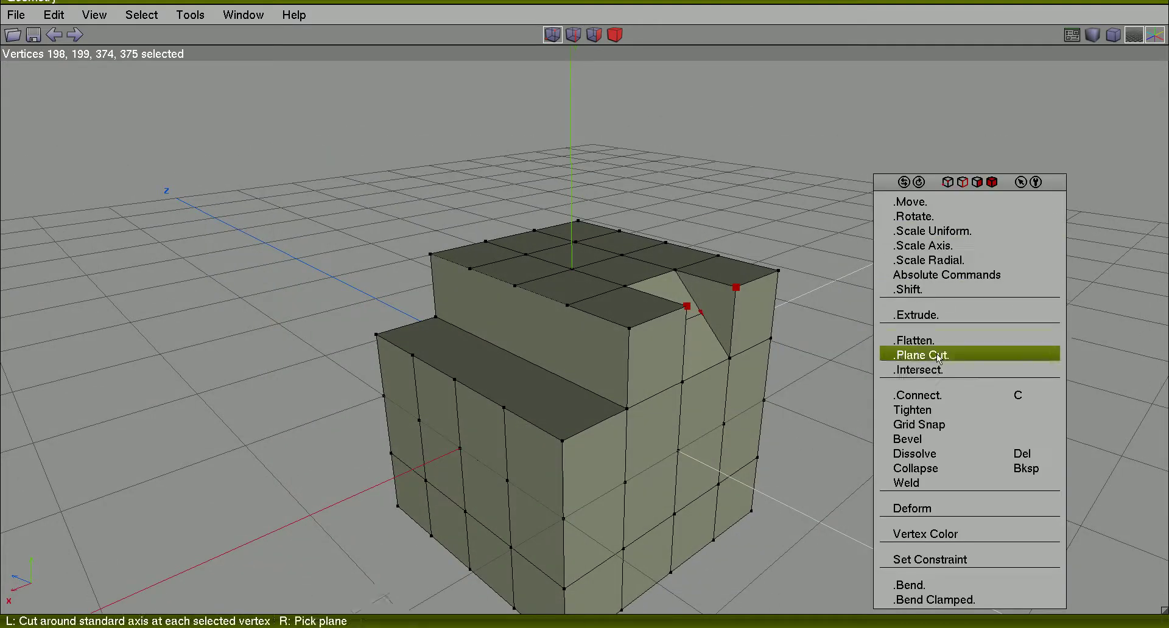
left_click(939, 394)
Step: Scale the notch's middle edge to 200% along the diagonal side-wall edge, using the notch's outer corner vertex as the origin
middle_click_drag(961, 318, 883, 329, "alt")
middle_click_drag(548, 323, 587, 318, "alt")
key("space")
left_click(629, 358)
middle_click_drag(629, 358, 582, 328, "alt")
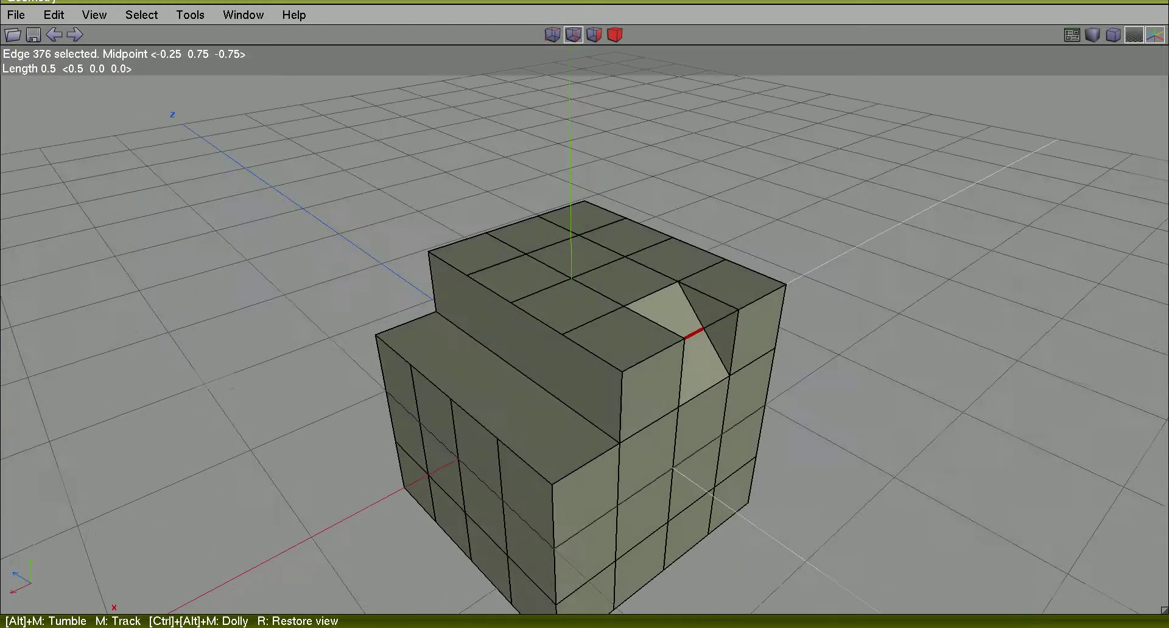
right_click(869, 176)
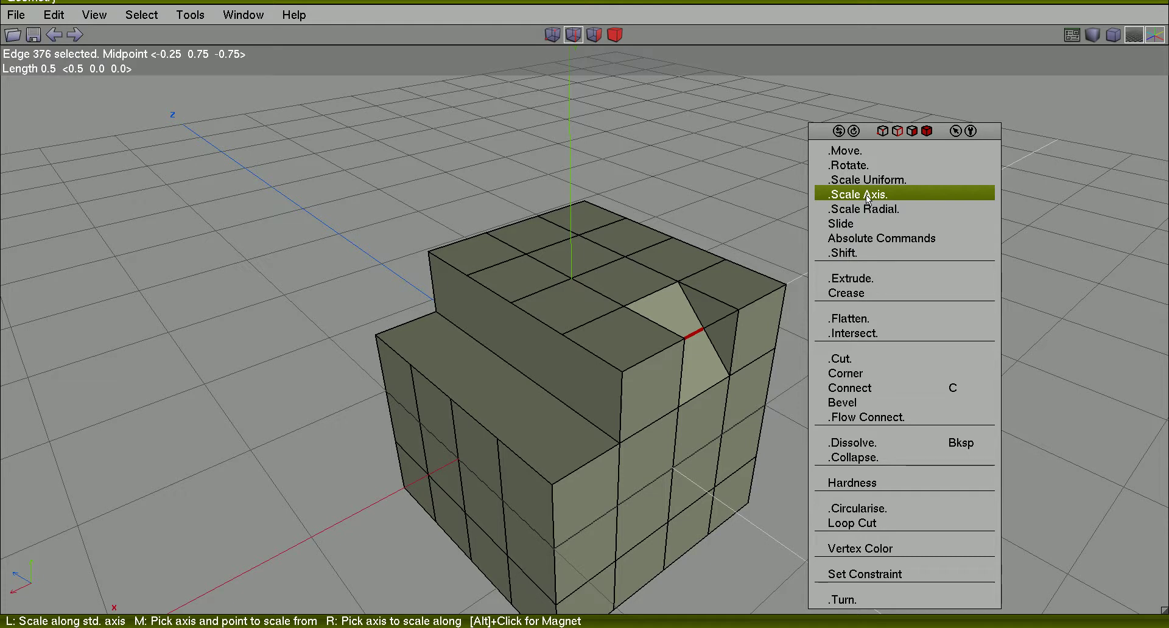
right_click(865, 195)
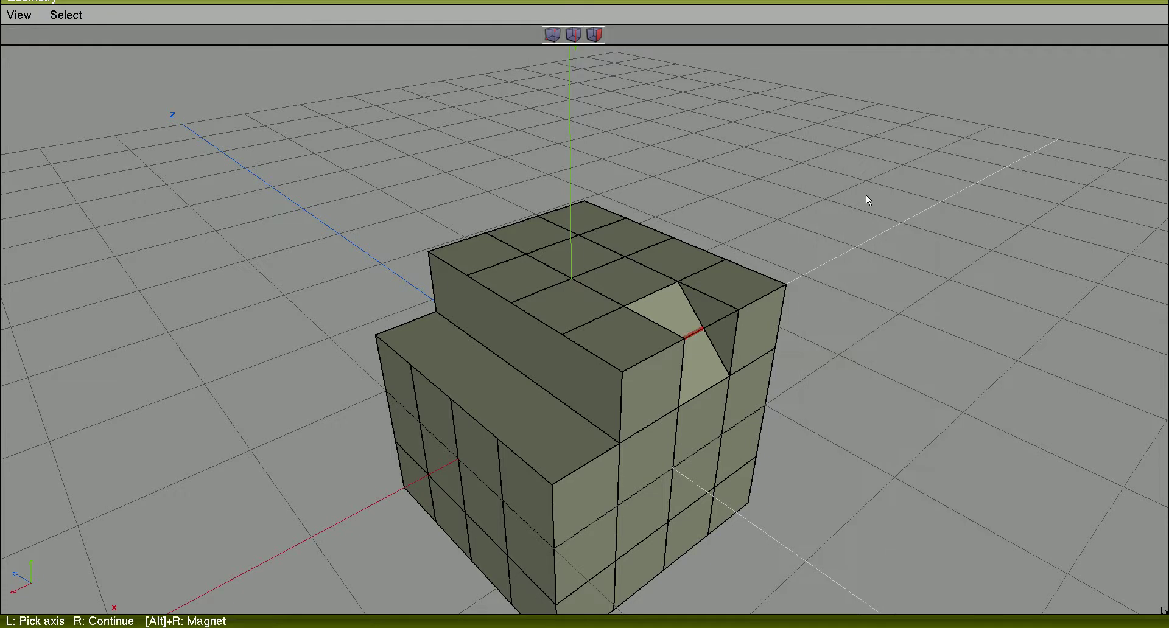
left_click(726, 324)
right_click(861, 294)
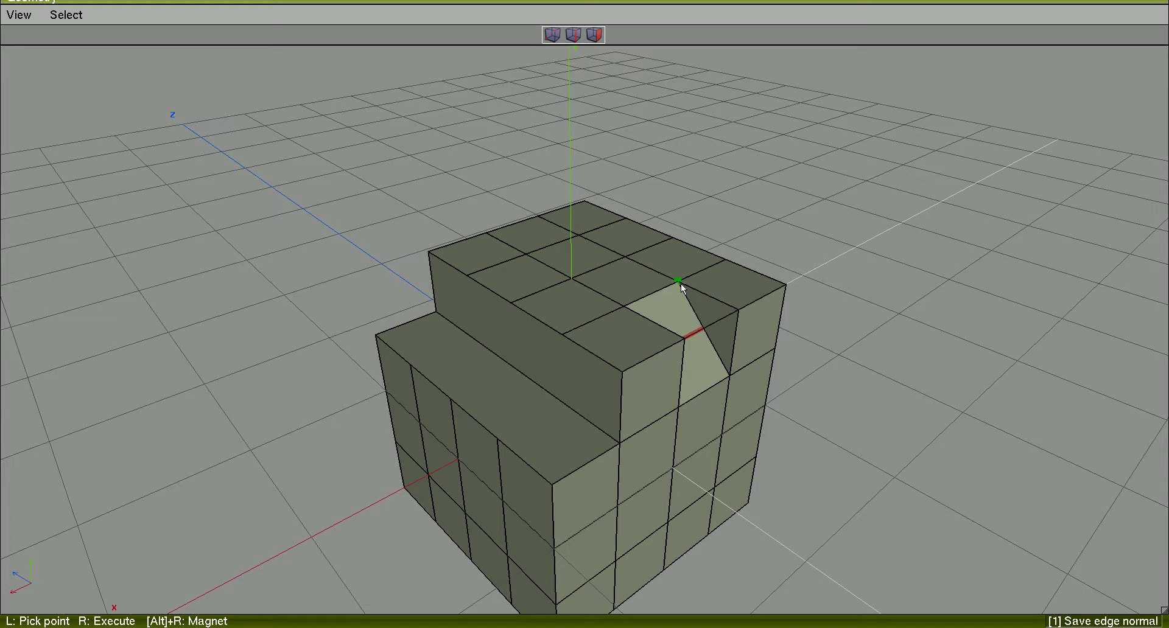
left_click(738, 313)
right_click(875, 275)
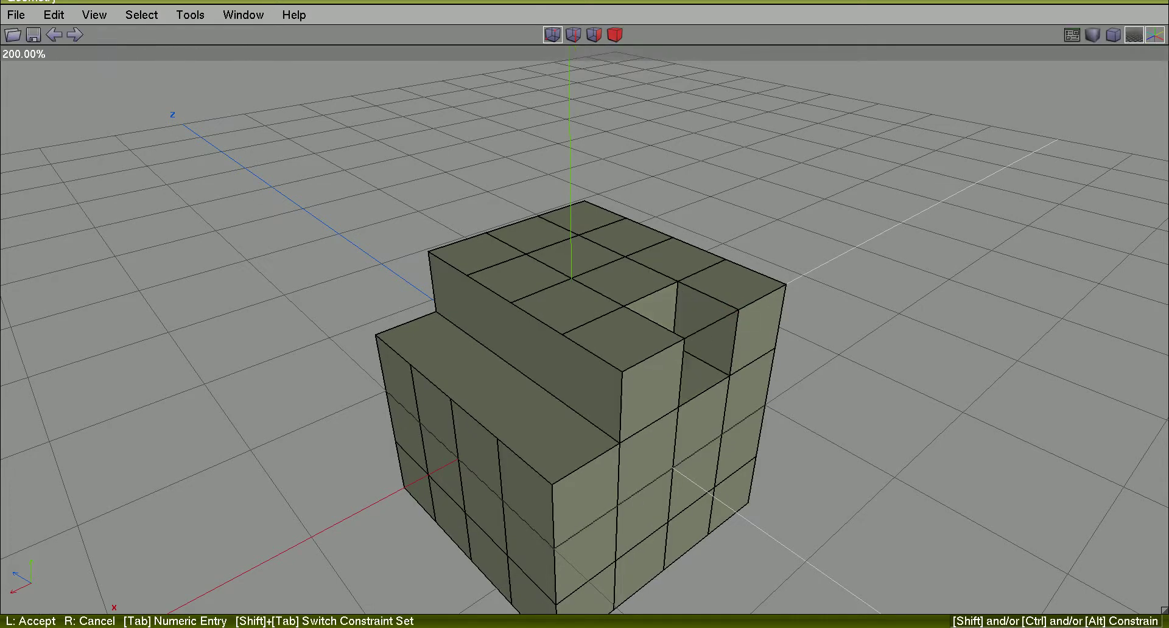
middle_click_drag(873, 274, 746, 247, "alt")
left_click(874, 274)
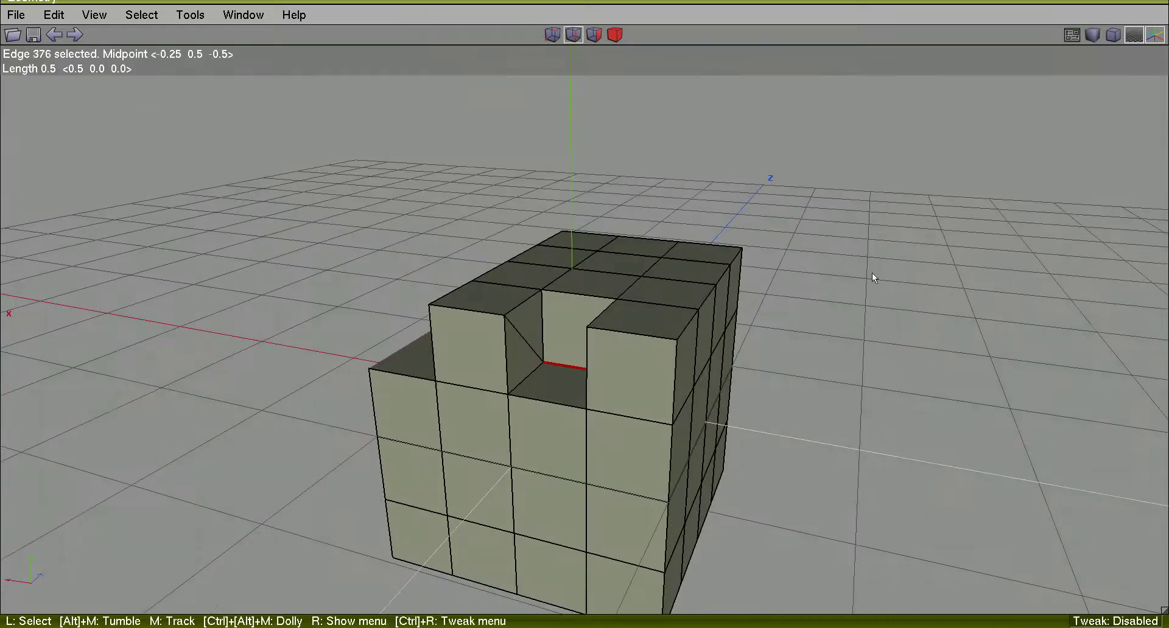
Step: Dissolve the two diagonal edges on the side walls of the notch
middle_click_drag(873, 274, 560, 353, "alt")
key("space")
left_click(677, 284)
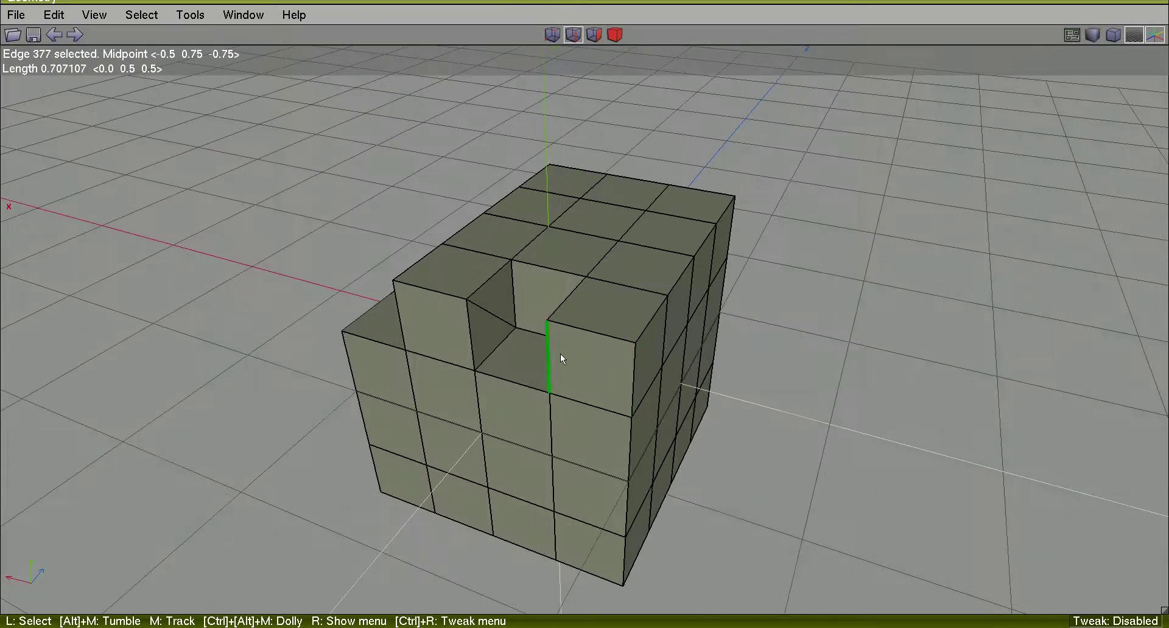
left_click(502, 329)
right_click(865, 256)
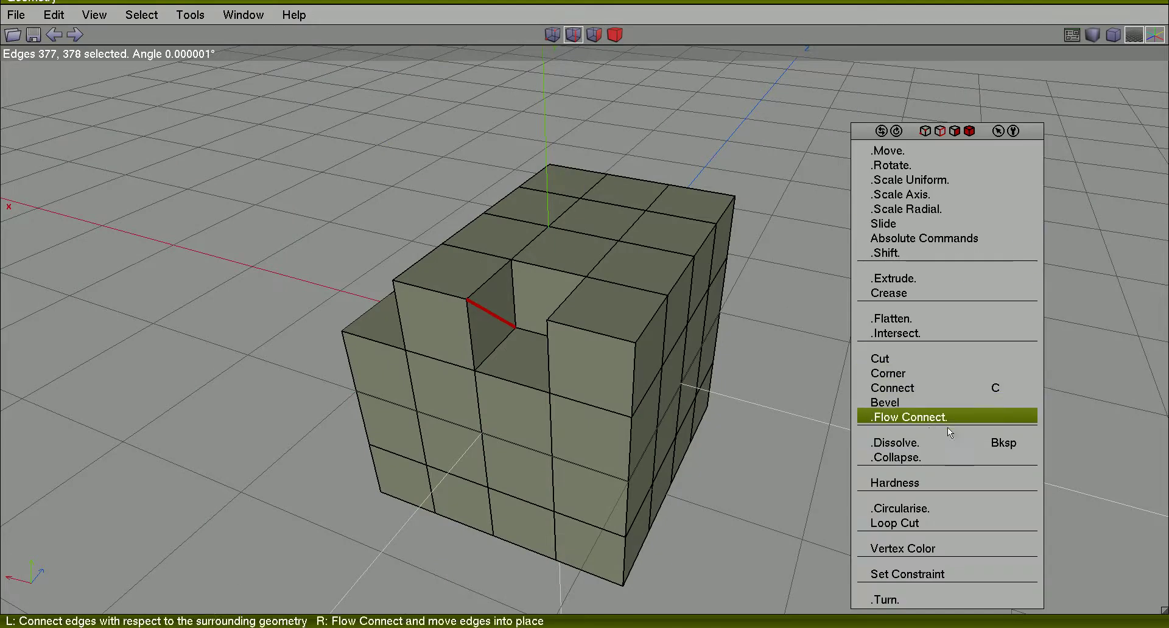
left_click(938, 443)
Step: Dissolve the two middle columns of faces across the cube's underside, including the lowest row on both Z sides
middle_click_drag(868, 420, 901, 323, "alt")
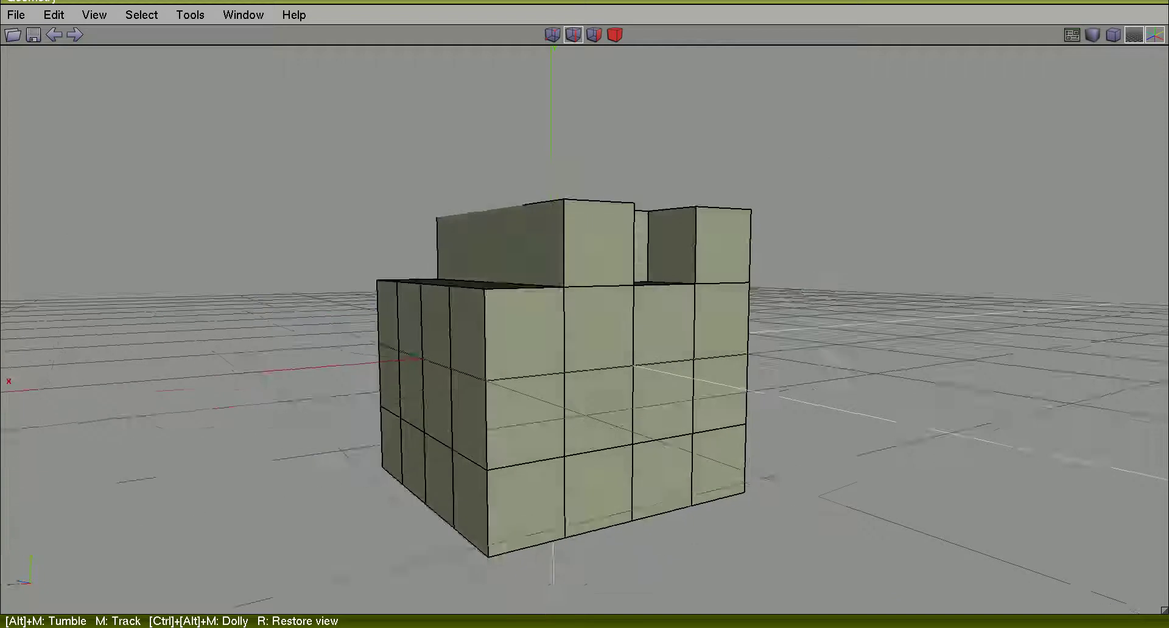
middle_click_drag(584, 389, 545, 309, "alt")
key("space")
key("f")
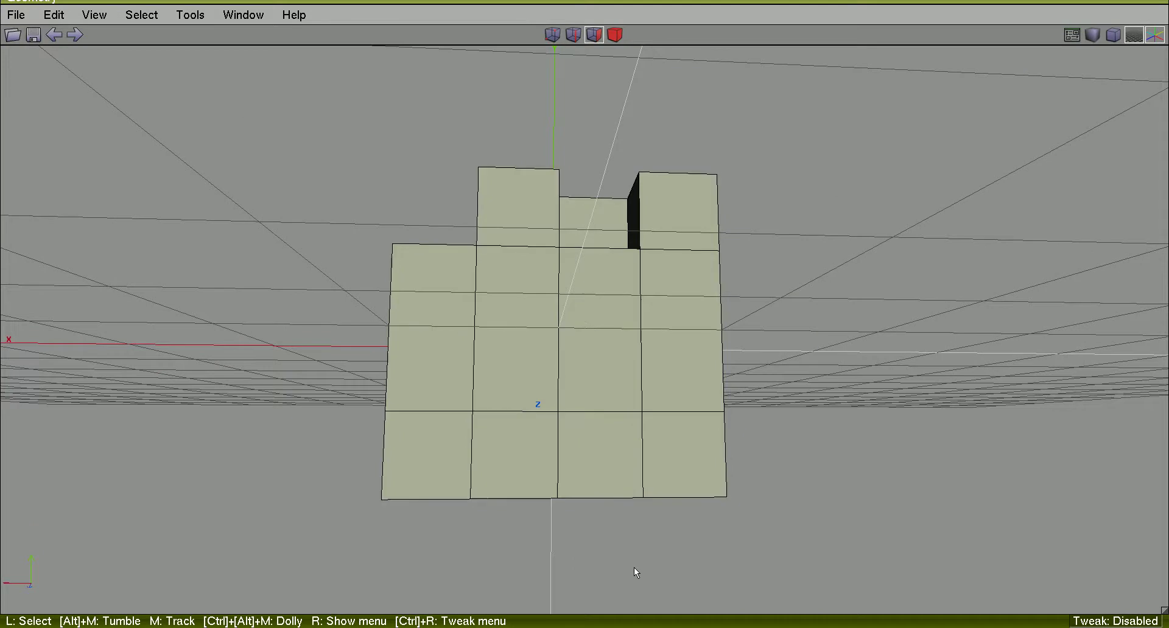
left_click_drag(619, 575, 548, 481)
middle_click_drag(947, 525, 911, 444, "alt")
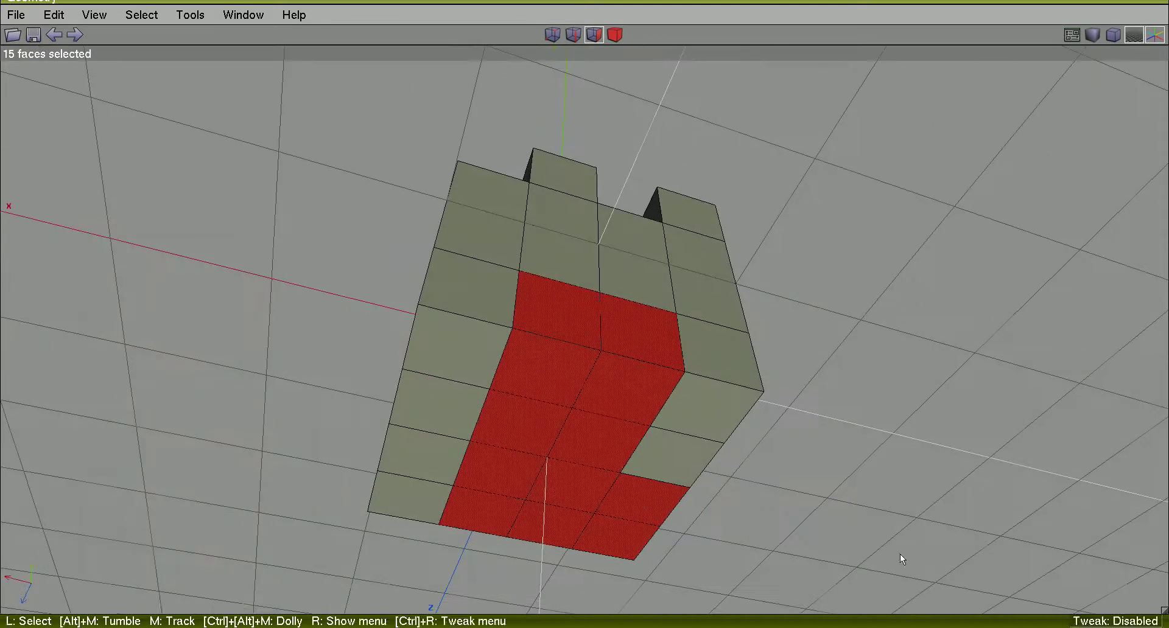
left_click_drag(696, 596, 657, 503)
middle_click_drag(674, 525, 1157, 576, "alt")
middle_click_drag(688, 399, 840, 443, "alt")
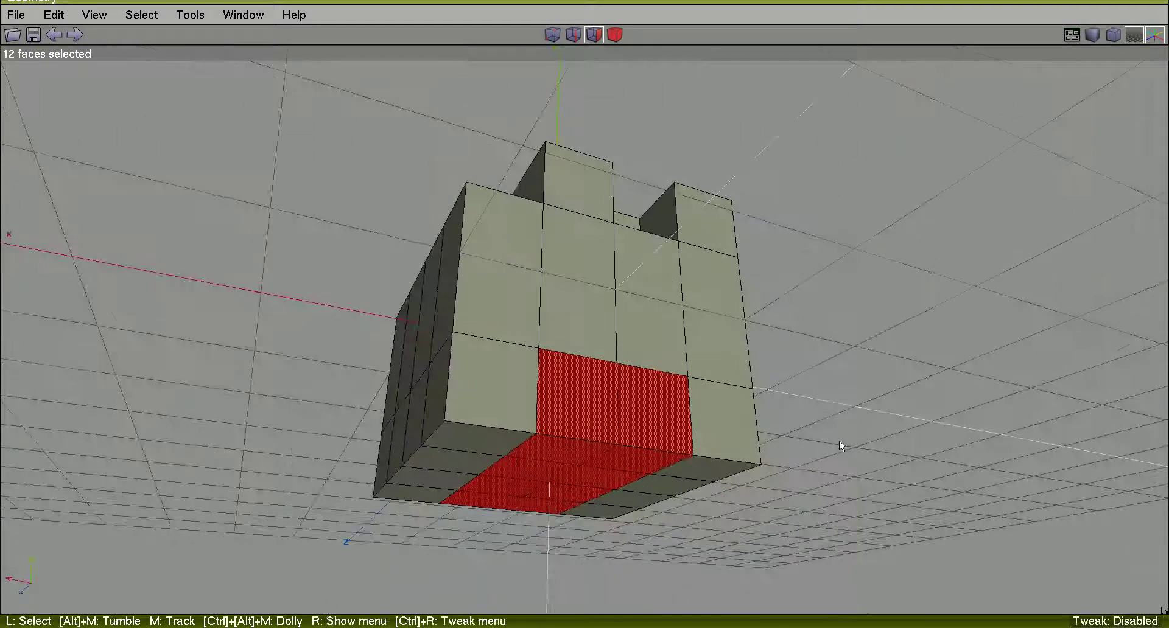
right_click(921, 282)
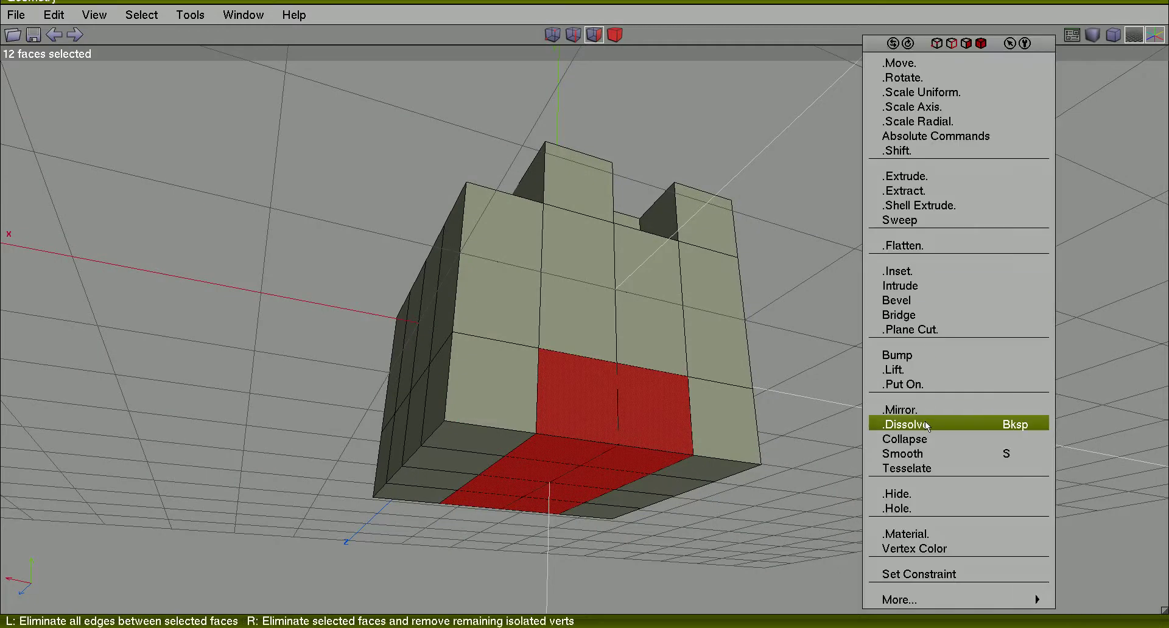
left_click(925, 420)
Step: Connect the four upper corner vertices of the dissolved strip on the two Z sides to form the bottom channel
key("space")
left_click(552, 35)
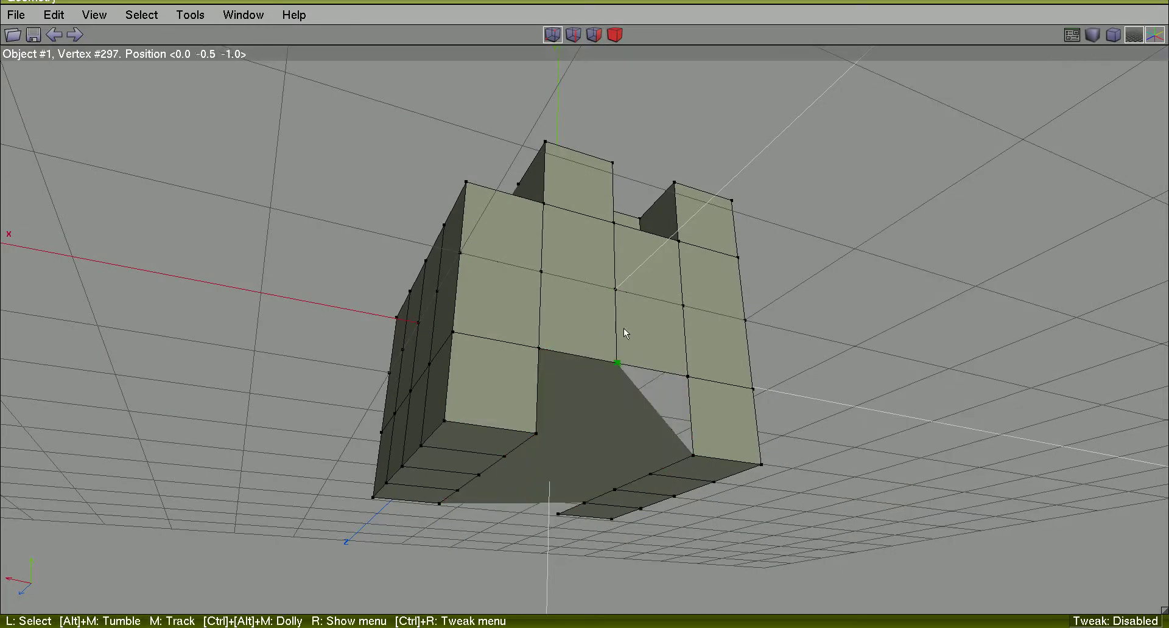
left_click(676, 375)
left_click(543, 355)
middle_click_drag(542, 355, 341, 365, "alt")
middle_click_drag(682, 365, 532, 359, "alt")
left_click(528, 329)
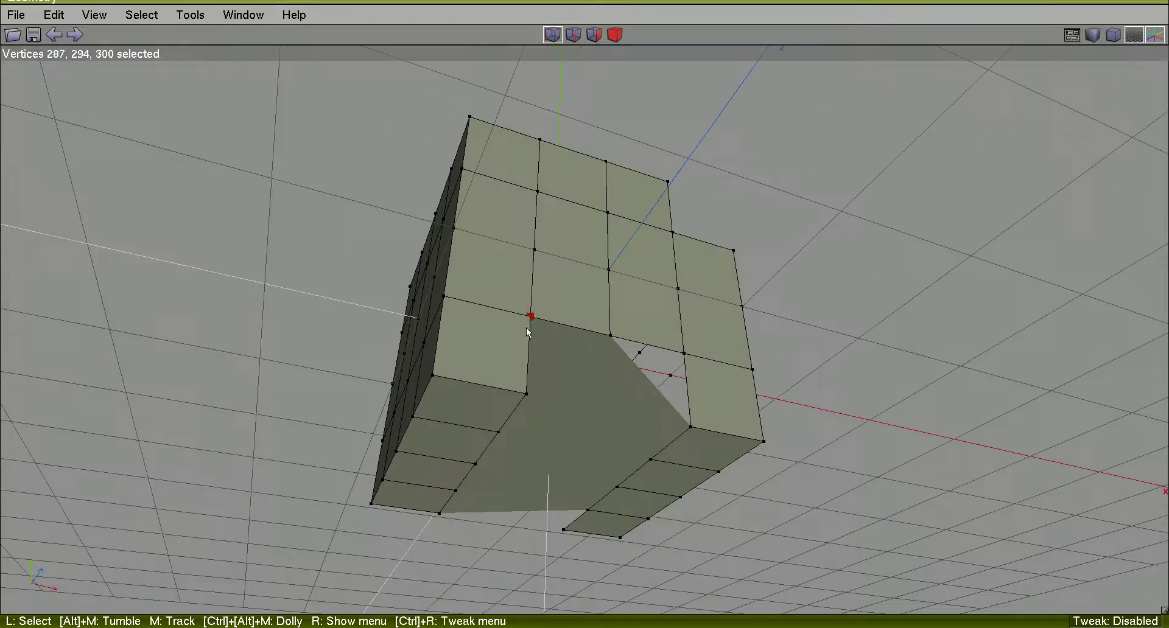
left_click(682, 351)
right_click(959, 305)
left_click(944, 394)
Step: Dissolve the second-from-top row of faces on the -X side together with the adjoining face on each Z side
middle_click_drag(944, 397, 913, 463, "alt")
mouse_move(840, 255)
middle_mouse_down("alt")
mouse_move(670, 267)
mouse_move(852, 308)
mouse_move(767, 293)
mouse_move(825, 259)
middle_mouse_up("alt")
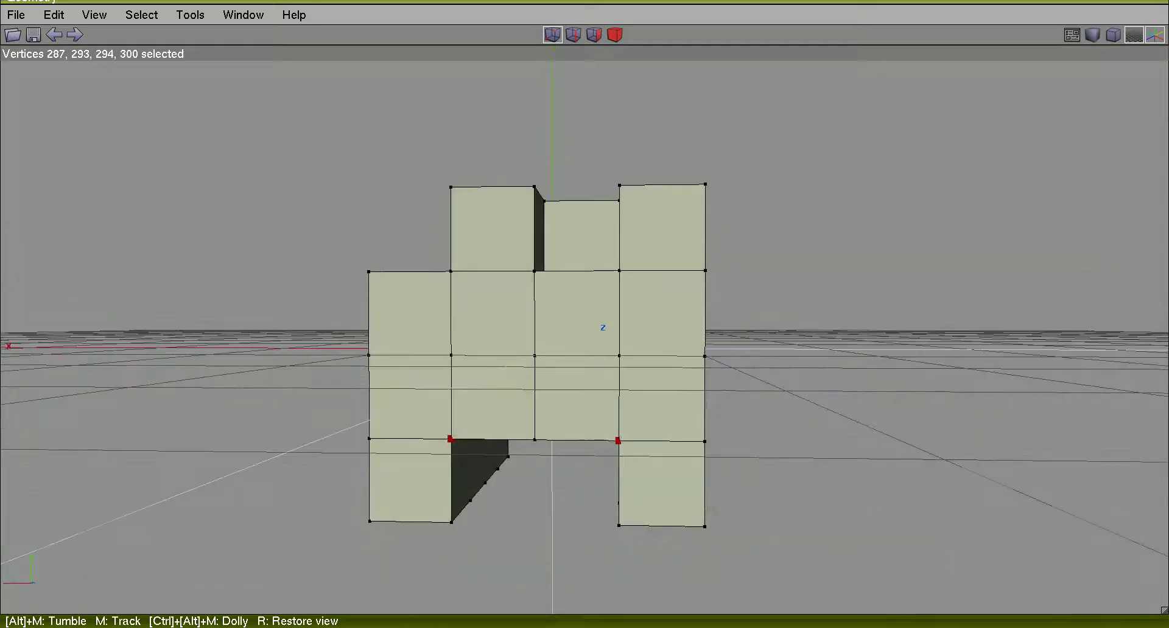
key("space")
key("f")
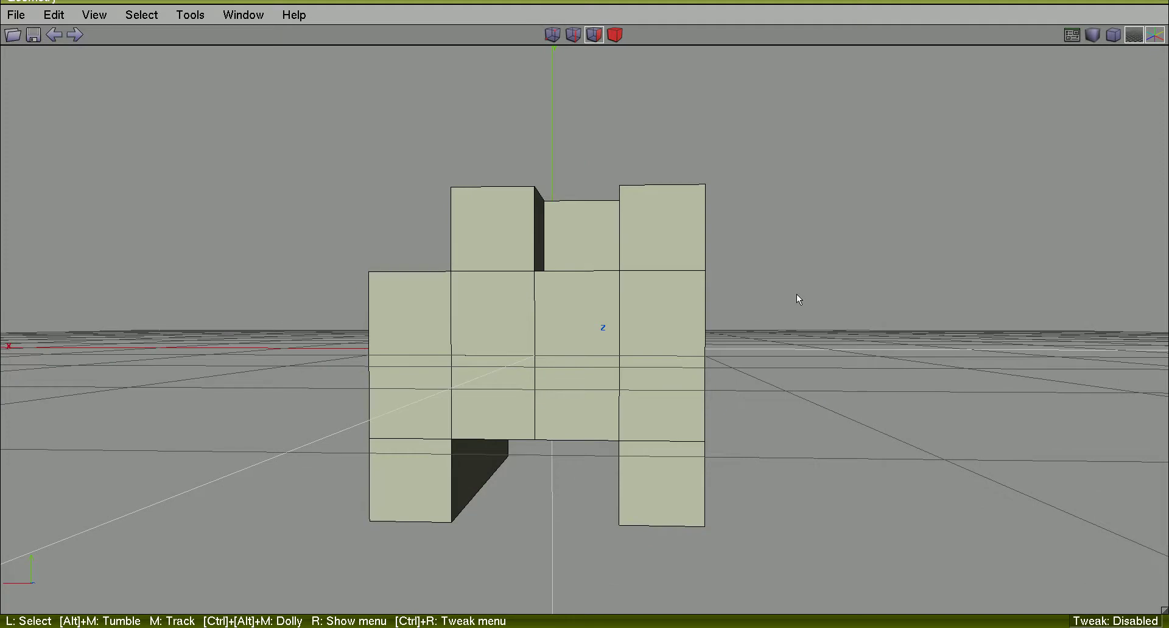
left_click_drag(758, 298, 670, 335)
middle_click_drag(860, 335, 729, 343, "alt")
left_click(478, 344)
middle_click_drag(560, 337, 890, 280, "alt")
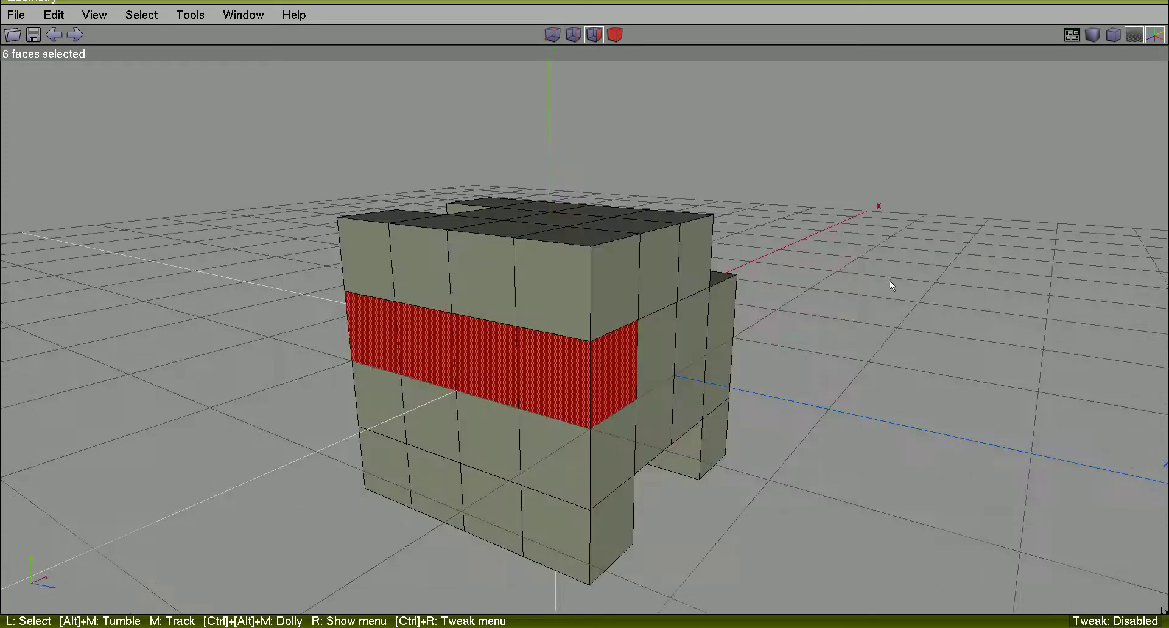
right_click(889, 280)
left_click(905, 425)
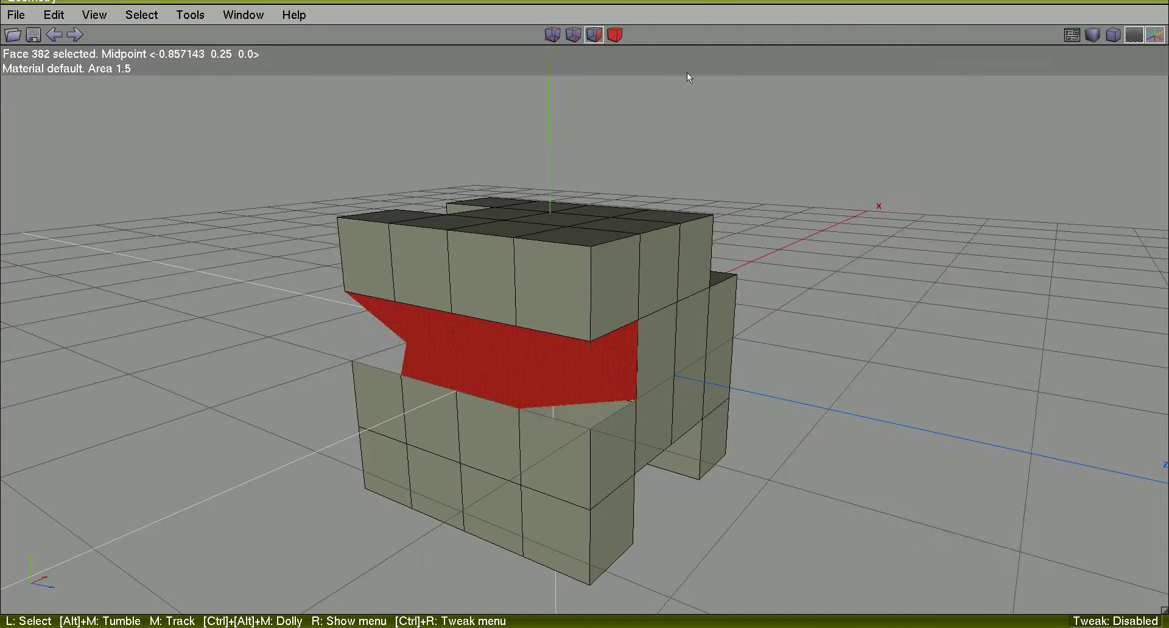
Step: Connect the dissolved row's four inner vertices on the two Z sides to form a channel along the -X side
key("space")
left_click(558, 38)
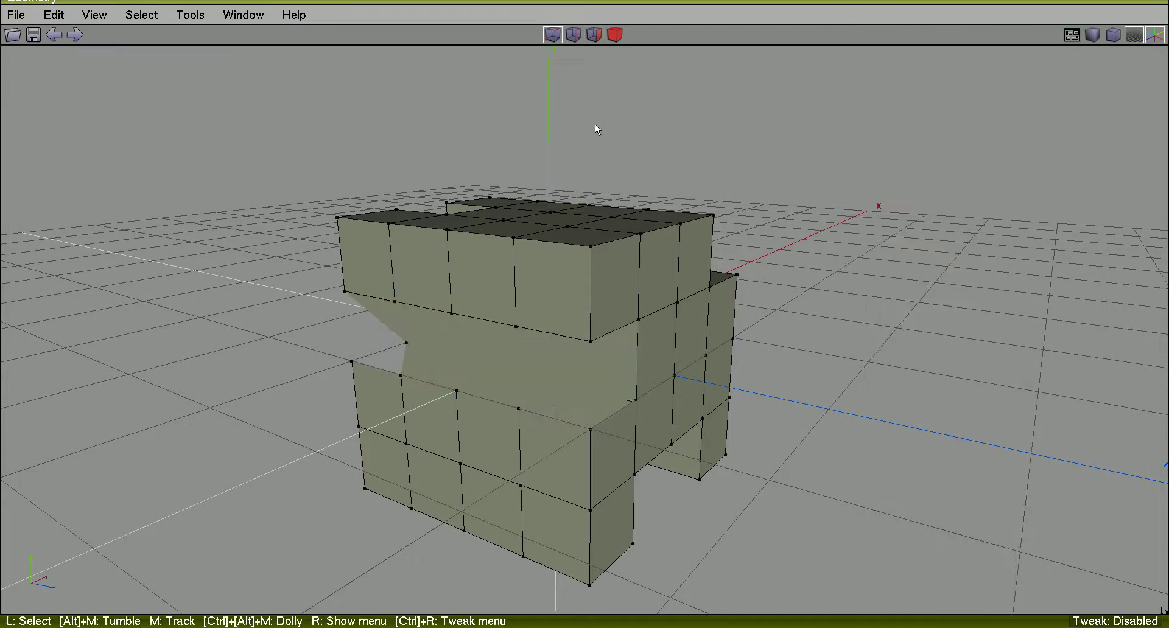
left_click(633, 333)
left_click(632, 397)
middle_click_drag(632, 396, 586, 319, "alt")
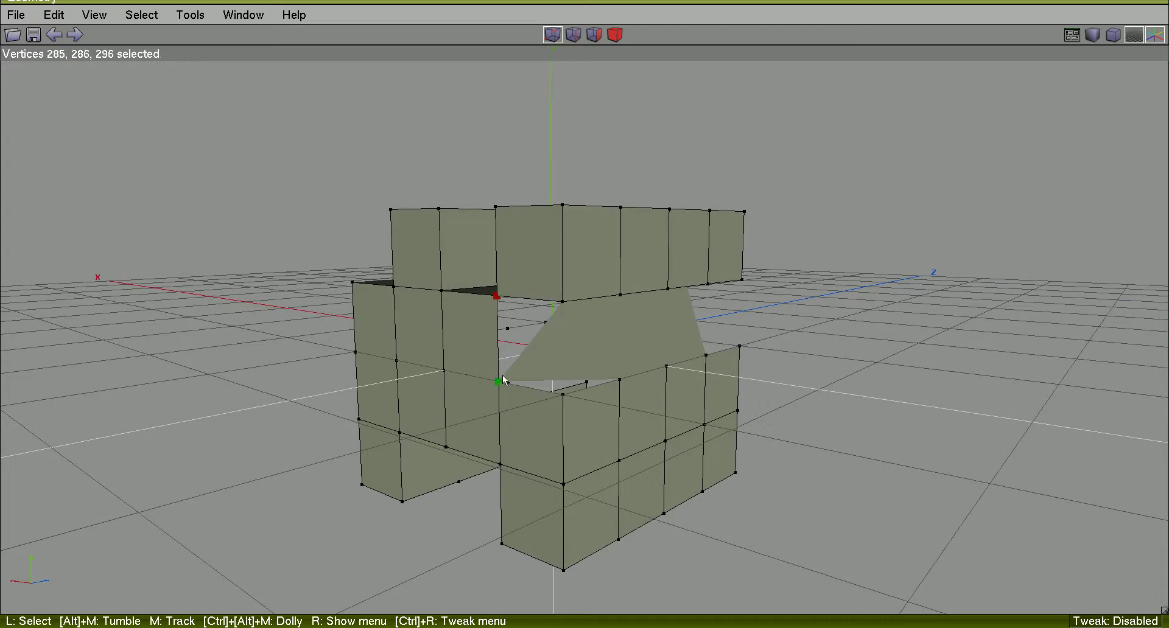
middle_click_drag(831, 336, 642, 348, "alt")
right_click(877, 259)
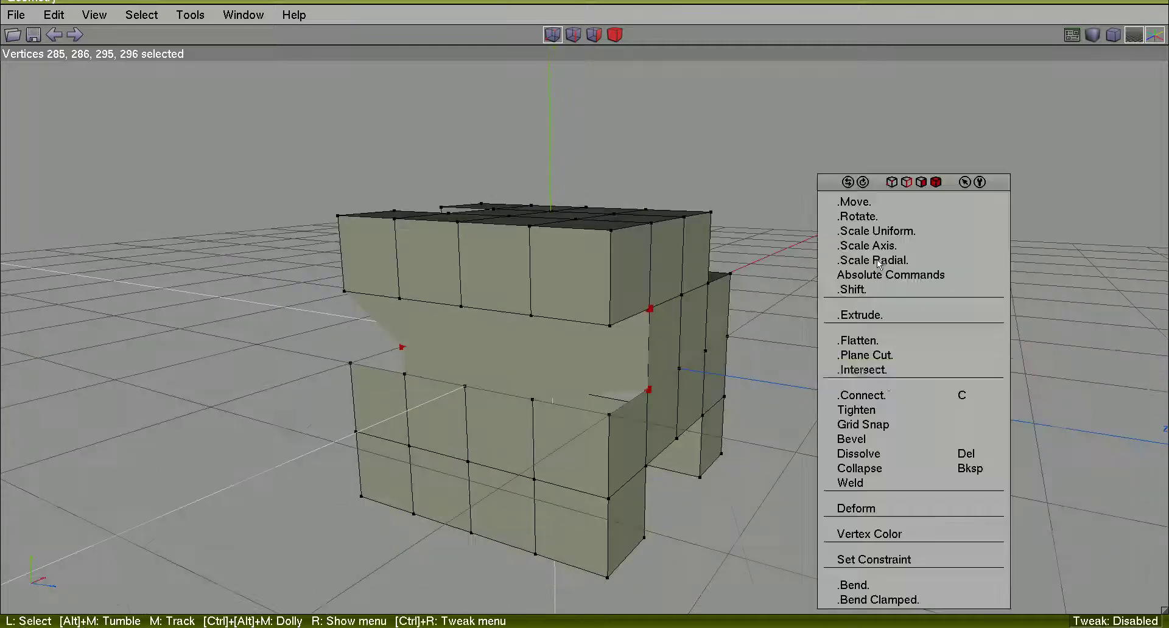
left_click(882, 397)
middle_click_drag(830, 368, 932, 372, "alt")
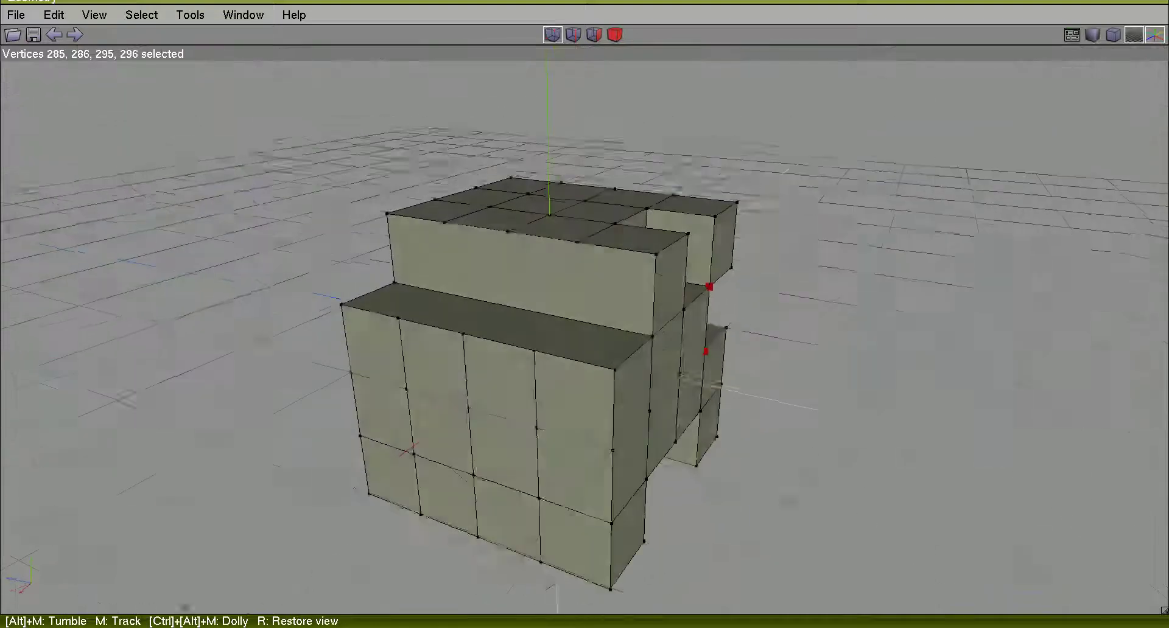
middle_click_drag(749, 316, 670, 377, "alt")
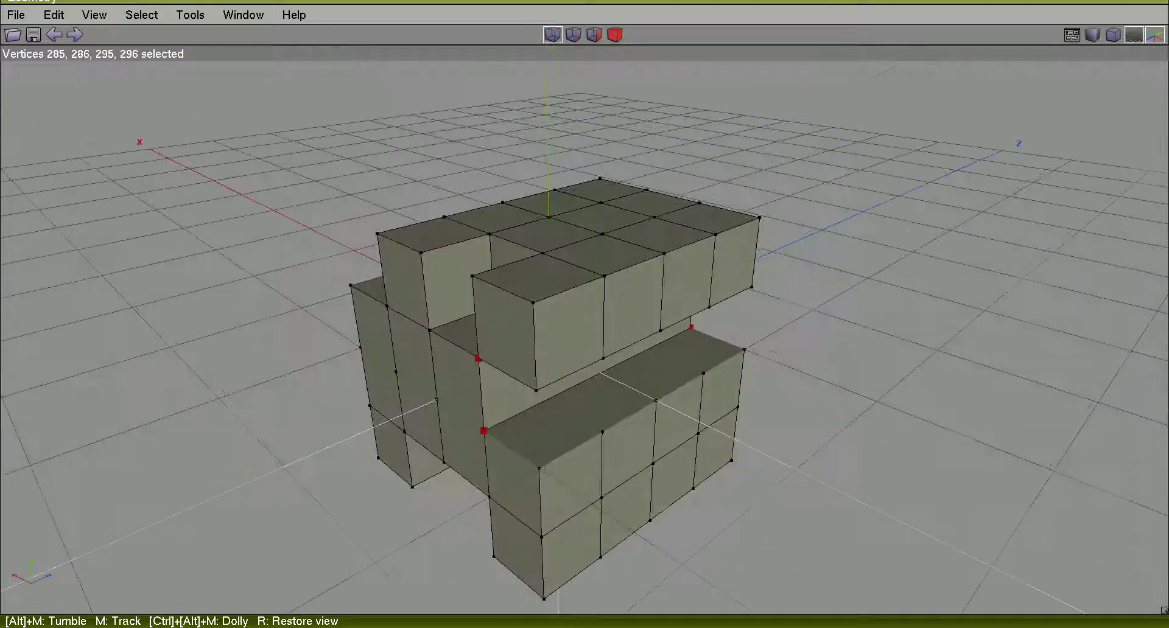